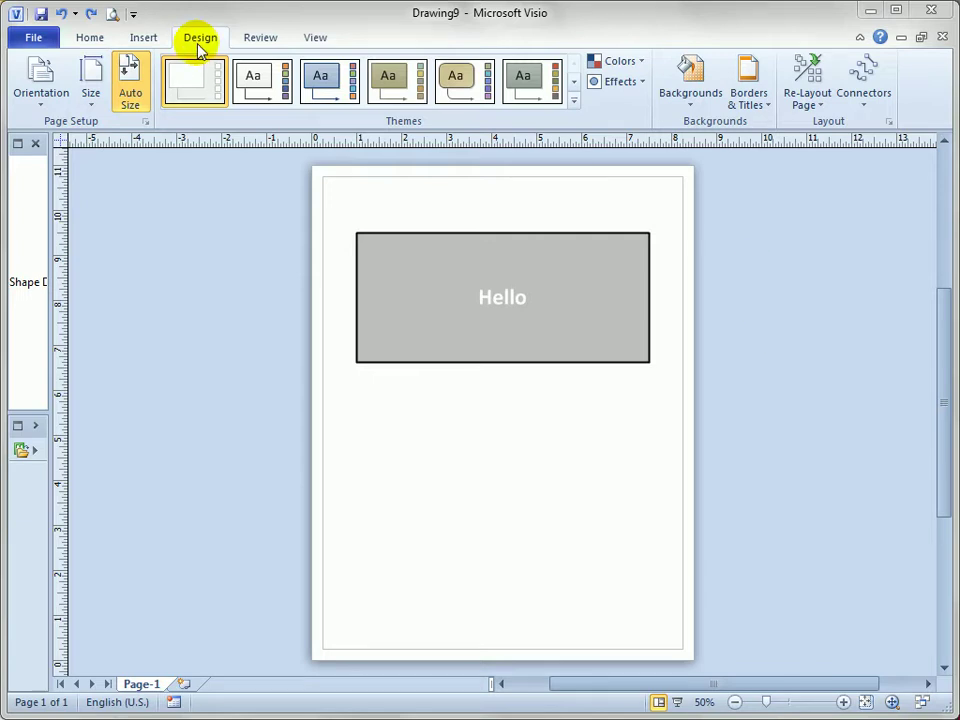
Apply the world map background to Page-1, inspect the background page it adds, and return to Page-1
{"action": "left_click", "coordinate": [697, 108]}
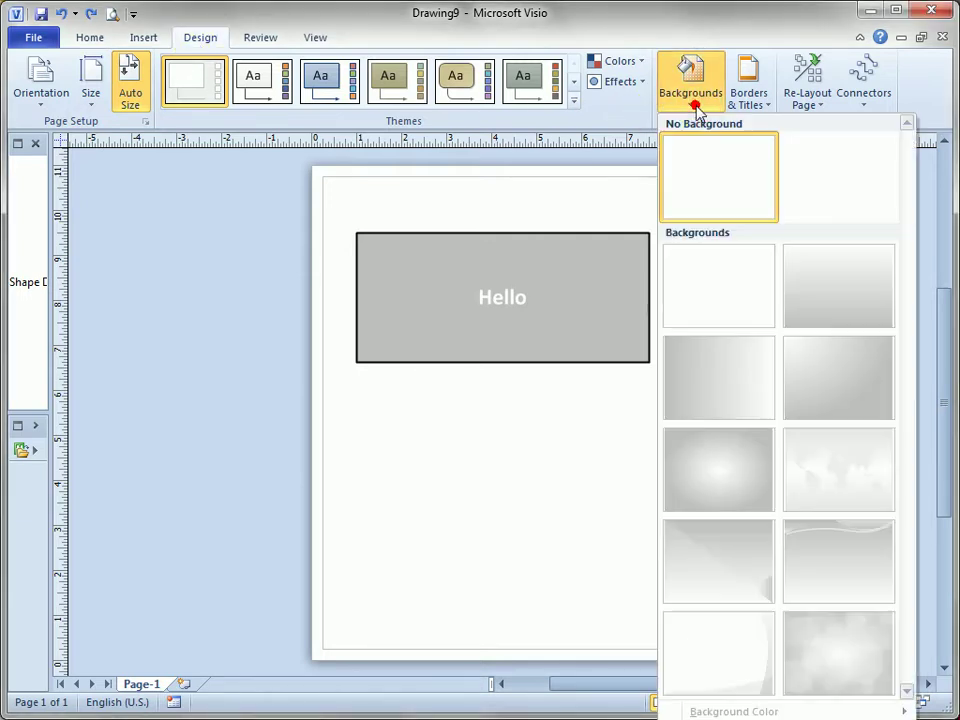
{"action": "left_click", "coordinate": [845, 480]}
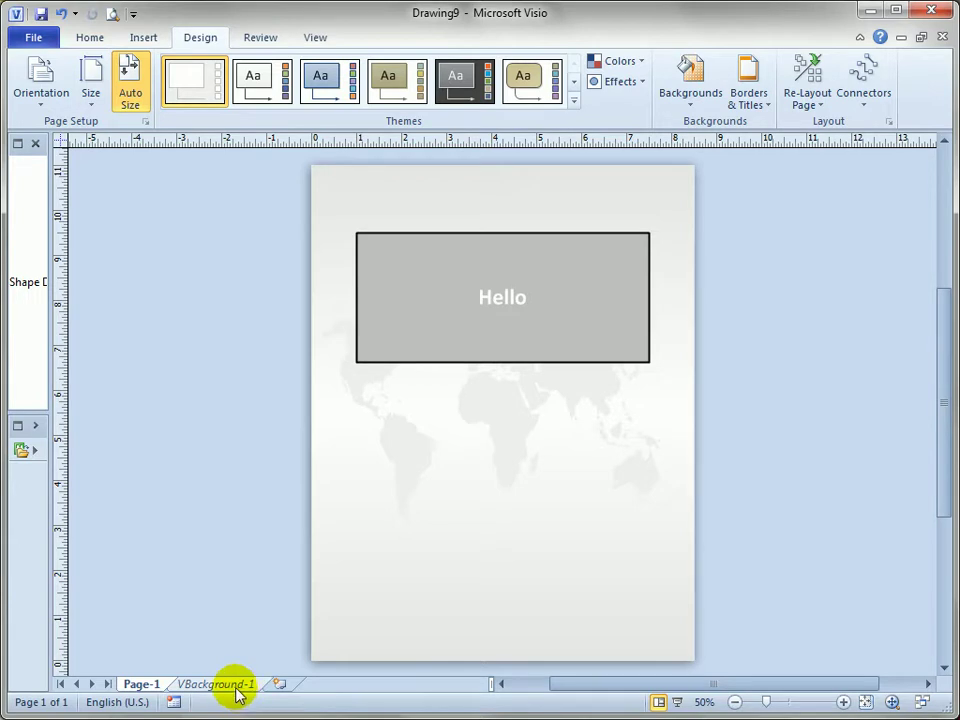
{"action": "left_click", "coordinate": [238, 688]}
{"action": "left_click", "coordinate": [493, 540]}
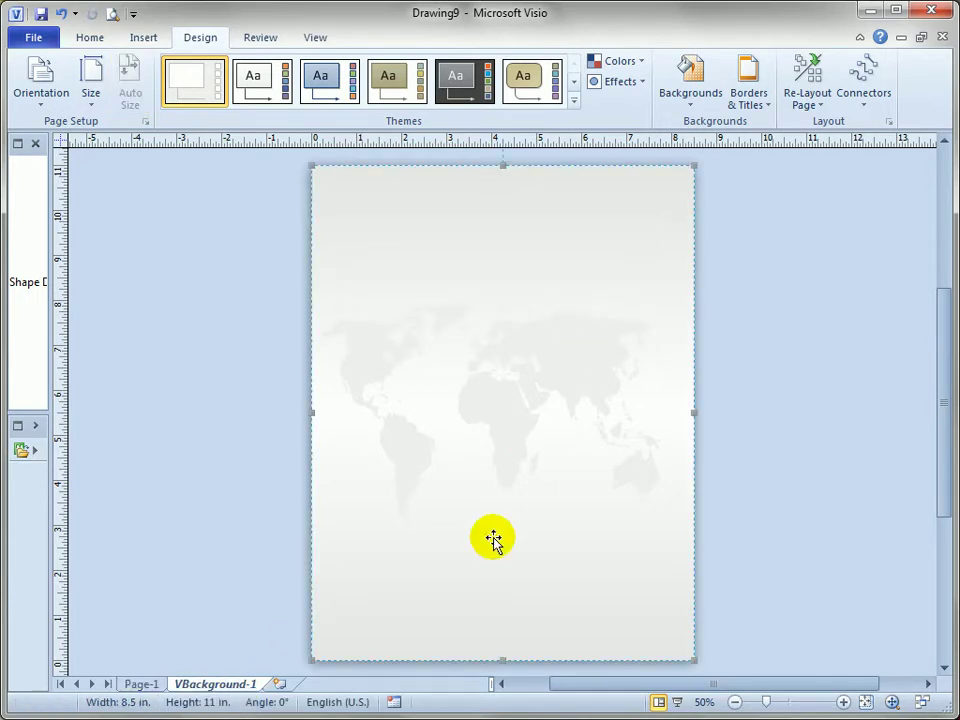
{"action": "left_click", "coordinate": [259, 552]}
{"action": "left_click", "coordinate": [146, 685]}
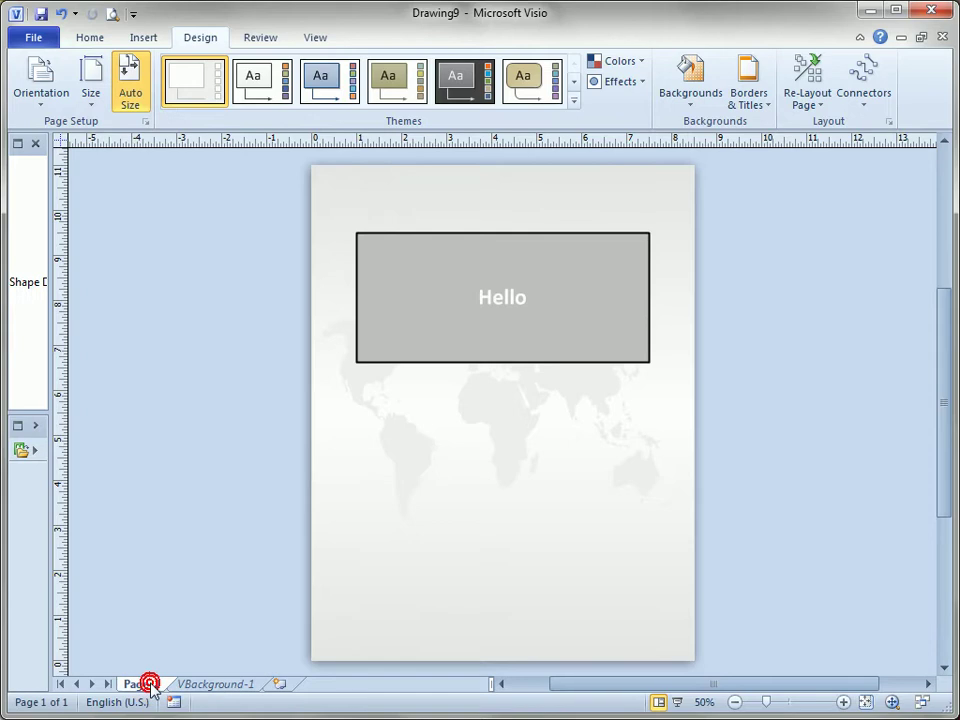
{"action": "left_click", "coordinate": [528, 461]}
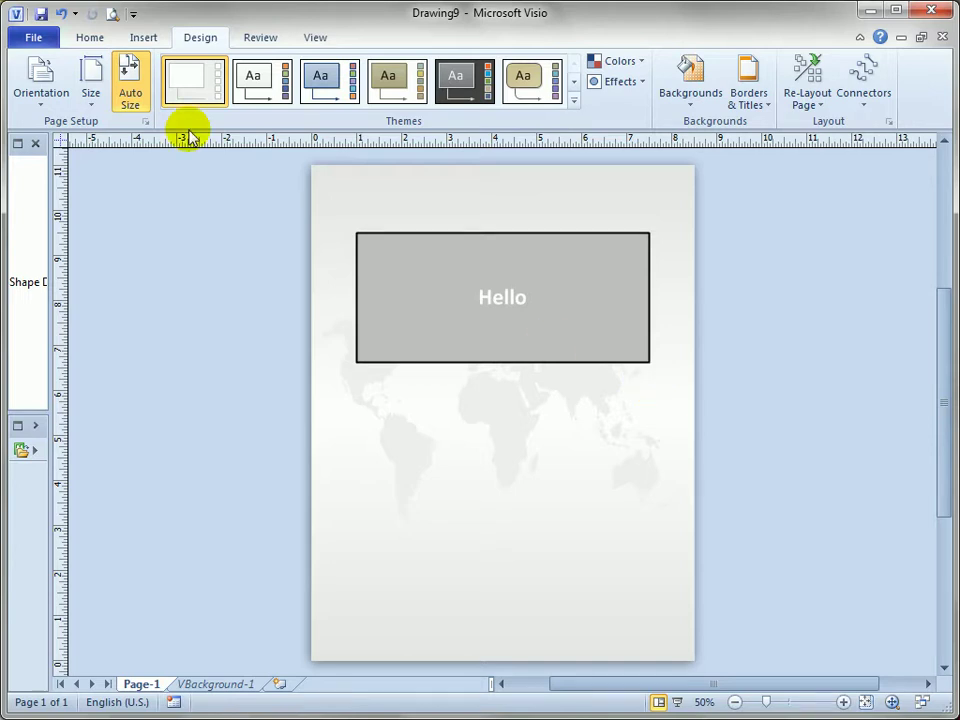
Undo the world map background, including its added background page
{"action": "left_click", "coordinate": [58, 14]}
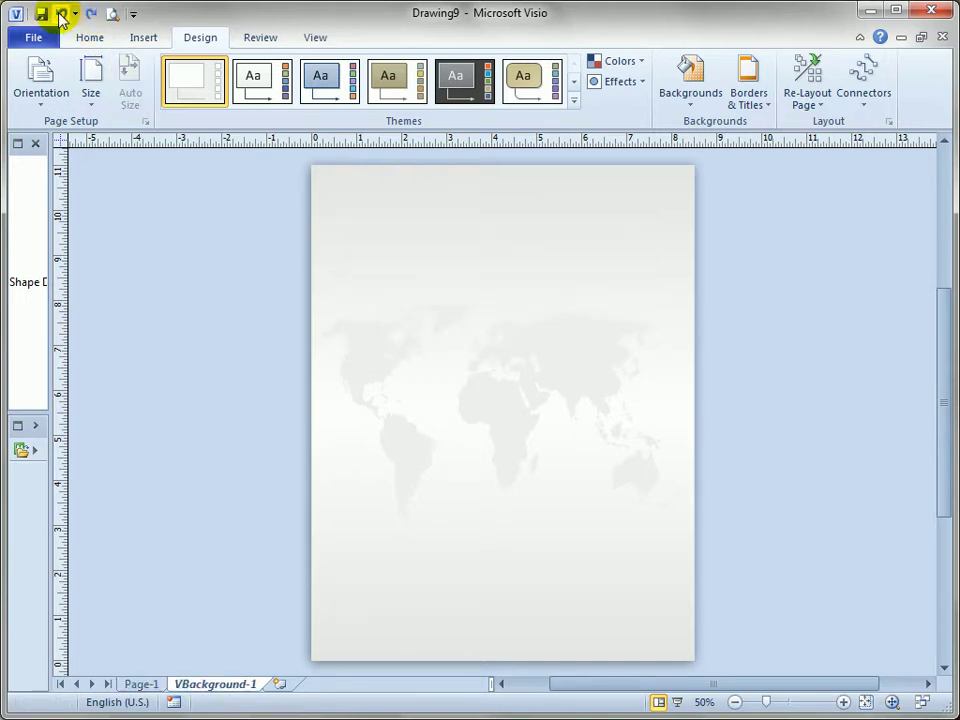
{"action": "left_click", "coordinate": [59, 14]}
{"action": "left_click", "coordinate": [60, 15]}
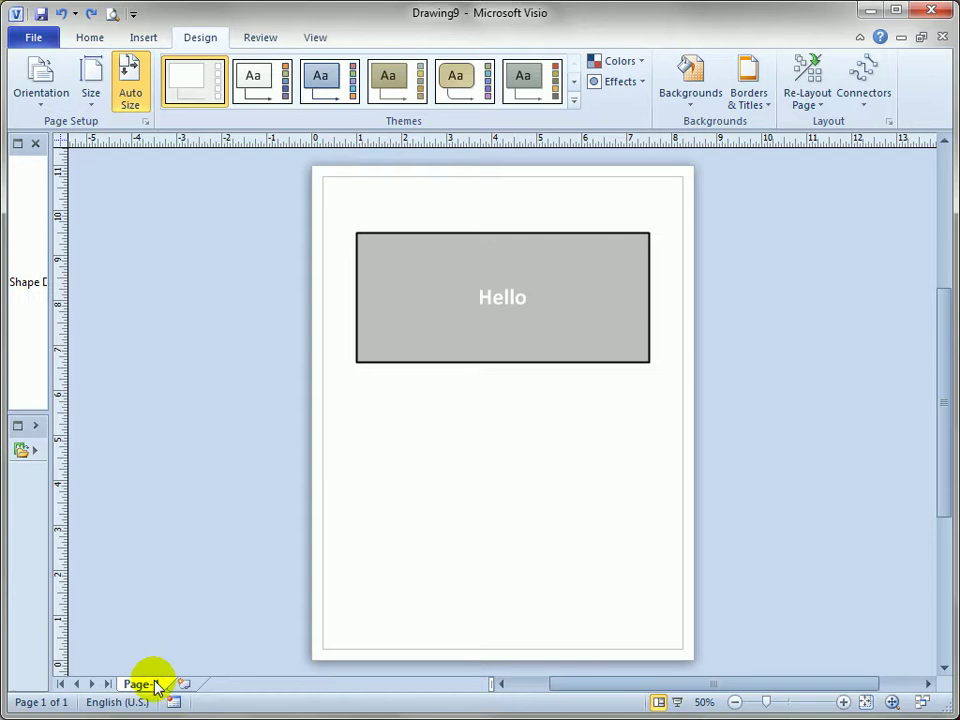
Replace the rectangle's Hello text with a Page Info field showing the page name
{"action": "double_click", "coordinate": [549, 298]}
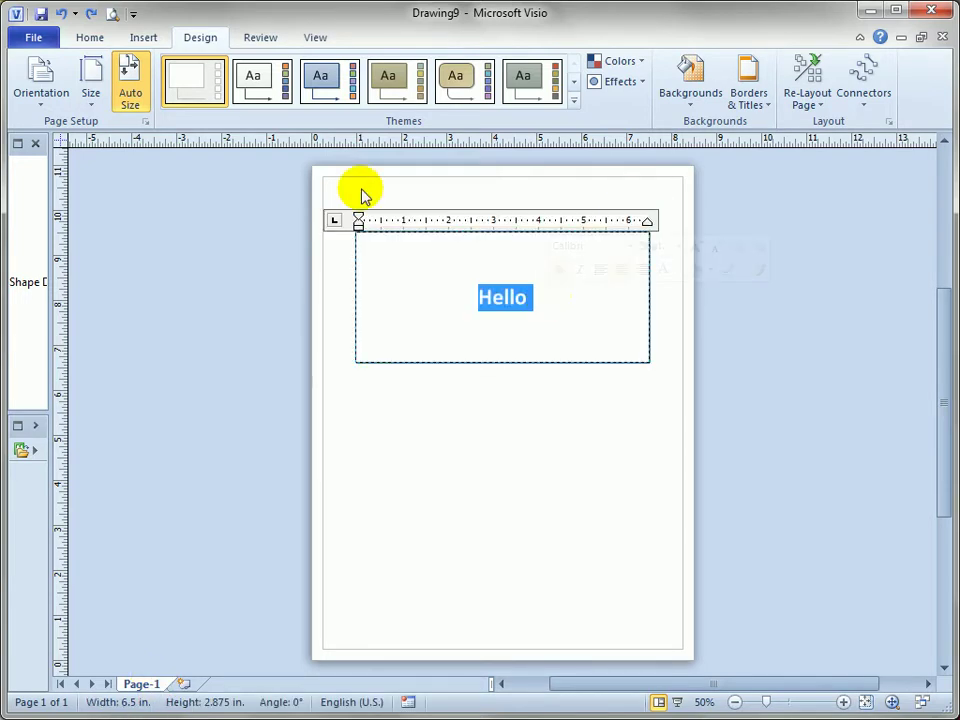
{"action": "left_click", "coordinate": [147, 36]}
{"action": "left_click", "coordinate": [498, 95]}
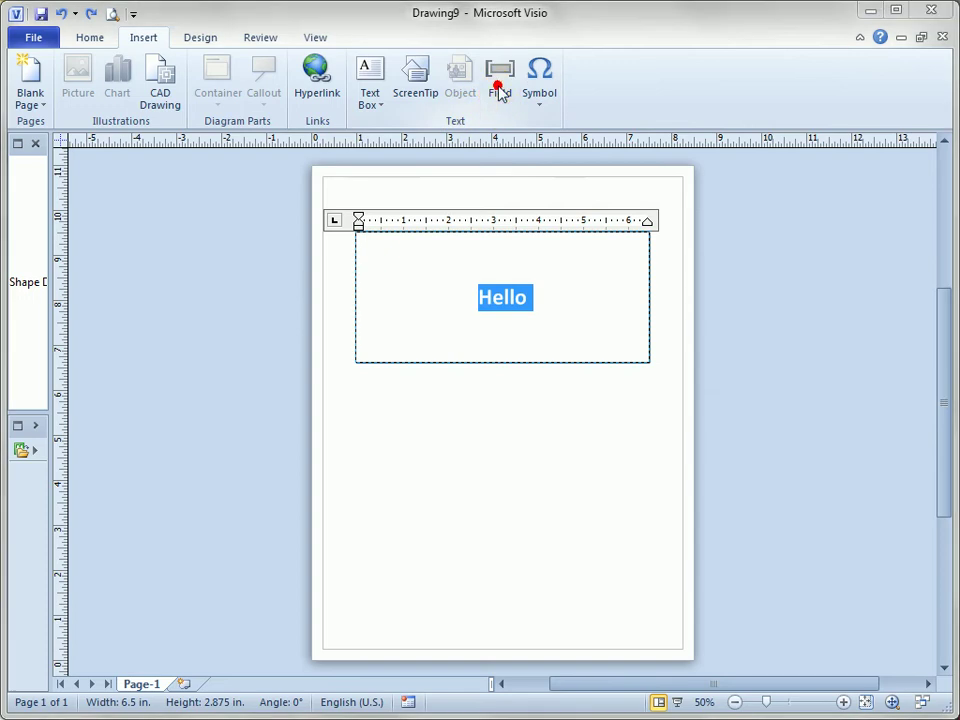
{"action": "left_click", "coordinate": [211, 304]}
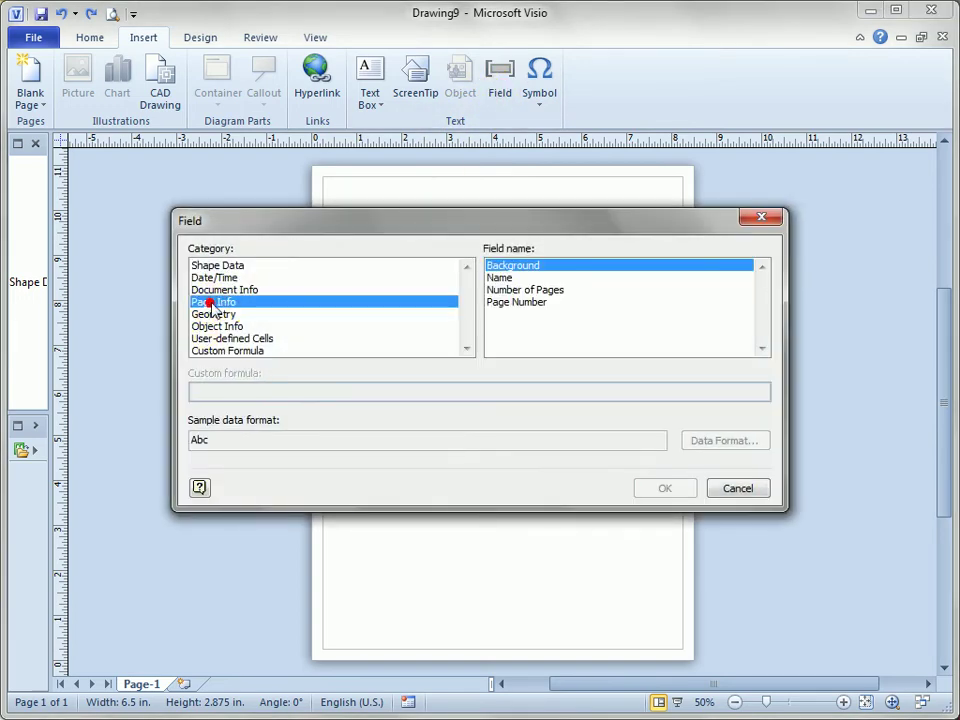
{"action": "left_click", "coordinate": [506, 278]}
{"action": "left_click", "coordinate": [670, 492]}
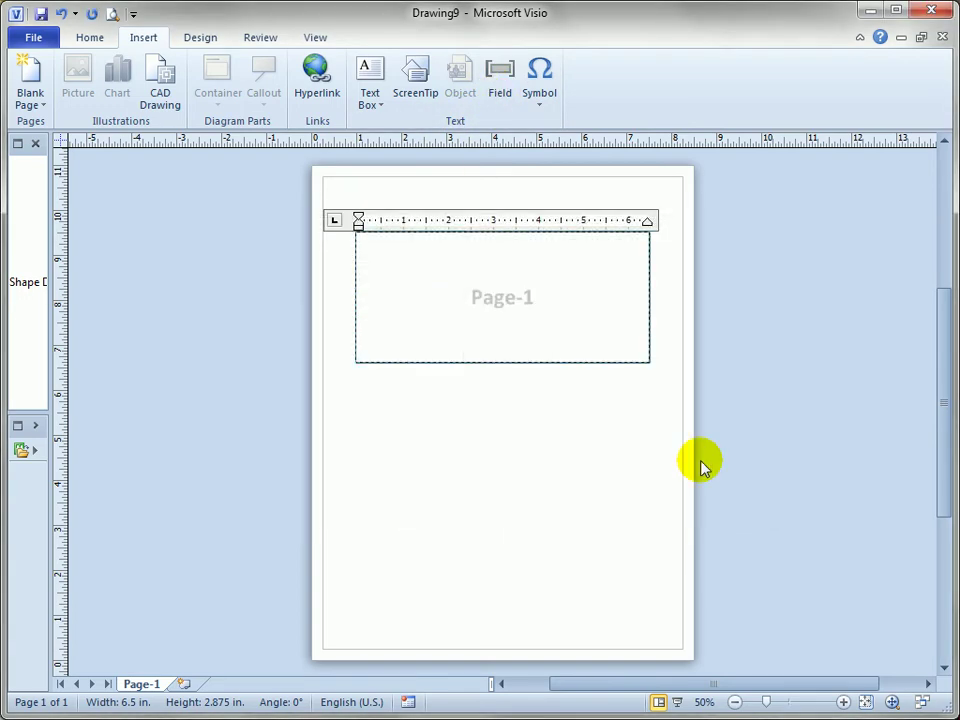
{"action": "left_click", "coordinate": [720, 392]}
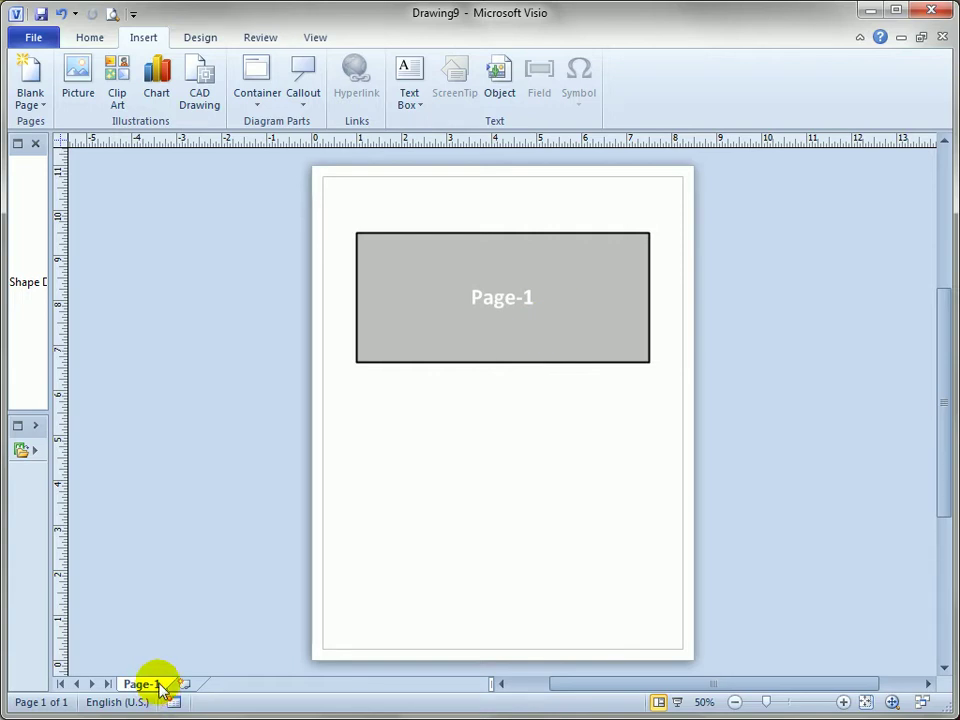
Restore and shorten the drawing window, and insert a new background-type page named Bg1
{"action": "left_click", "coordinate": [921, 38]}
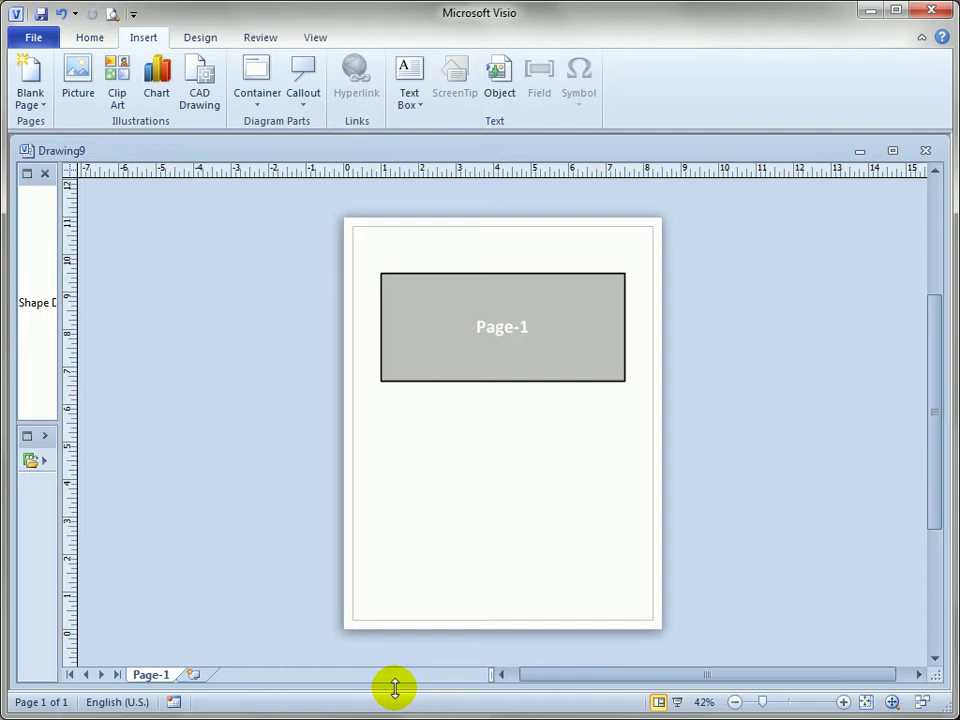
{"action": "left_click_drag", "start_coordinate": [395, 688], "coordinate": [414, 553]}
{"action": "right_click", "coordinate": [160, 549]}
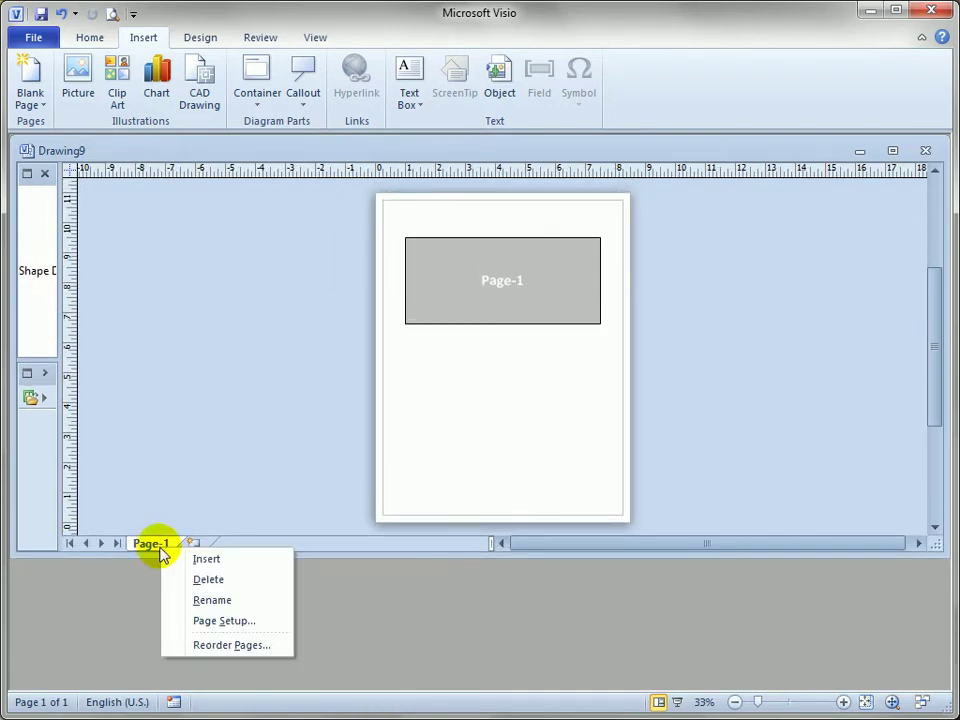
{"action": "left_click", "coordinate": [262, 560]}
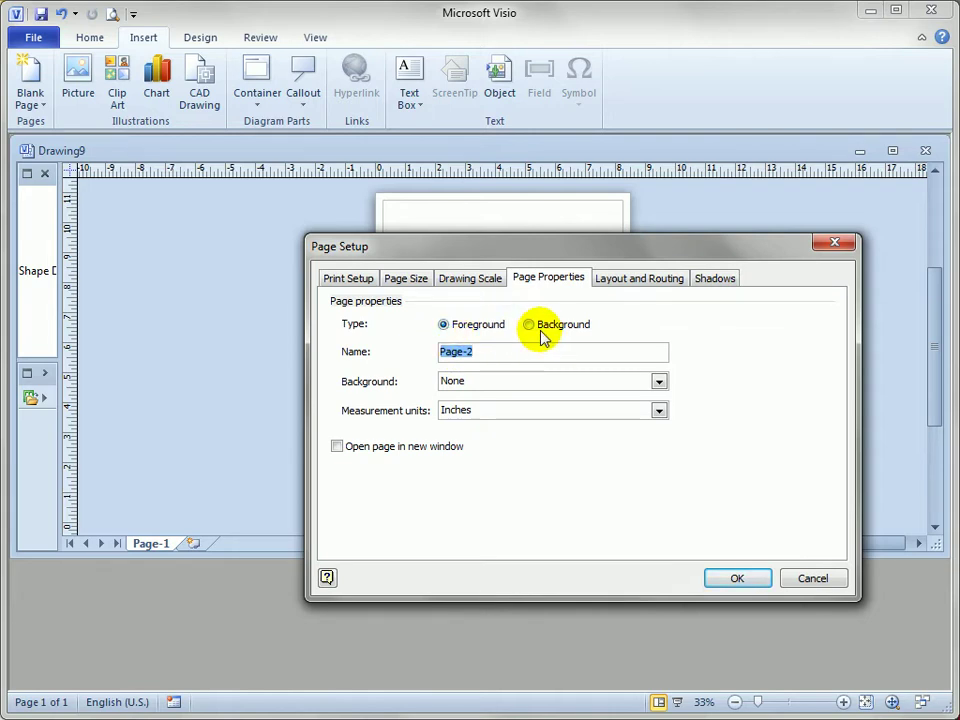
{"action": "left_click", "coordinate": [530, 325]}
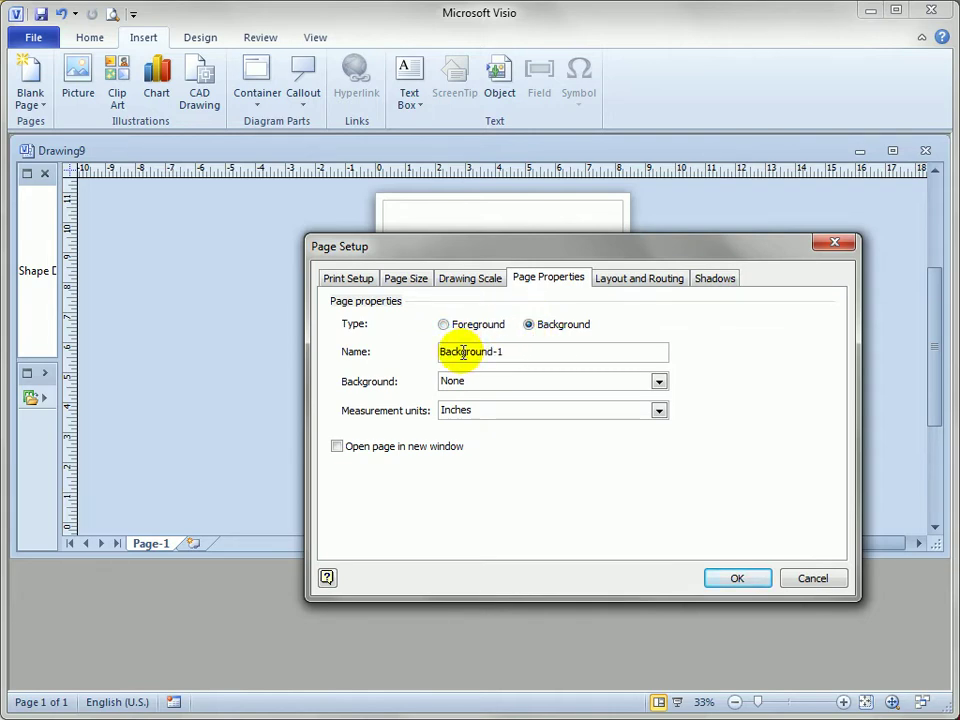
{"action": "double_click", "coordinate": [531, 351]}
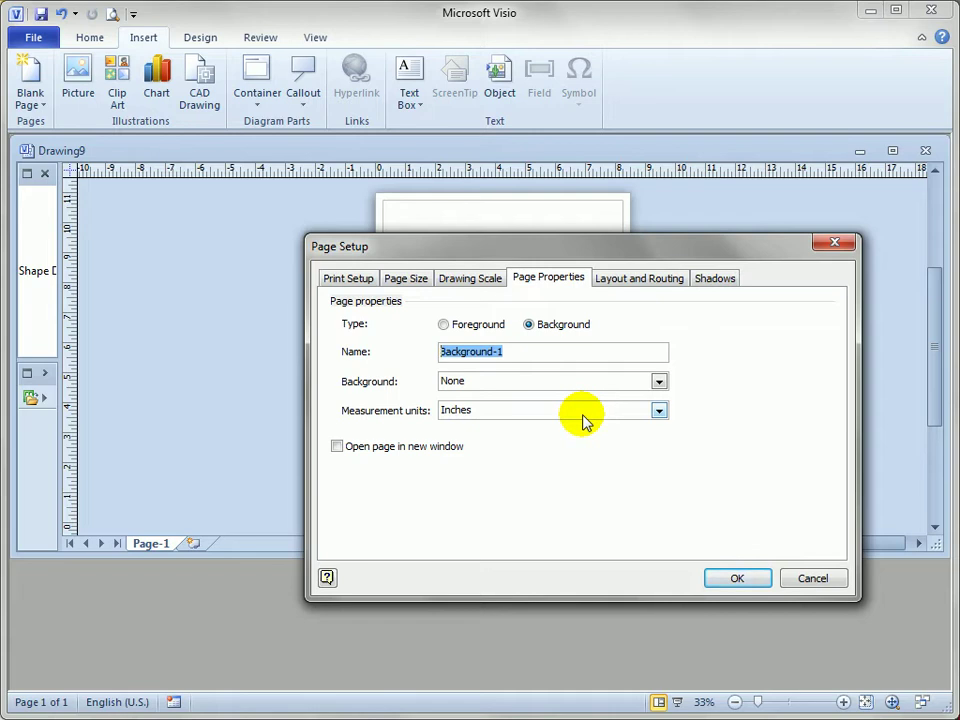
{"action": "type", "text": "Bg1"}
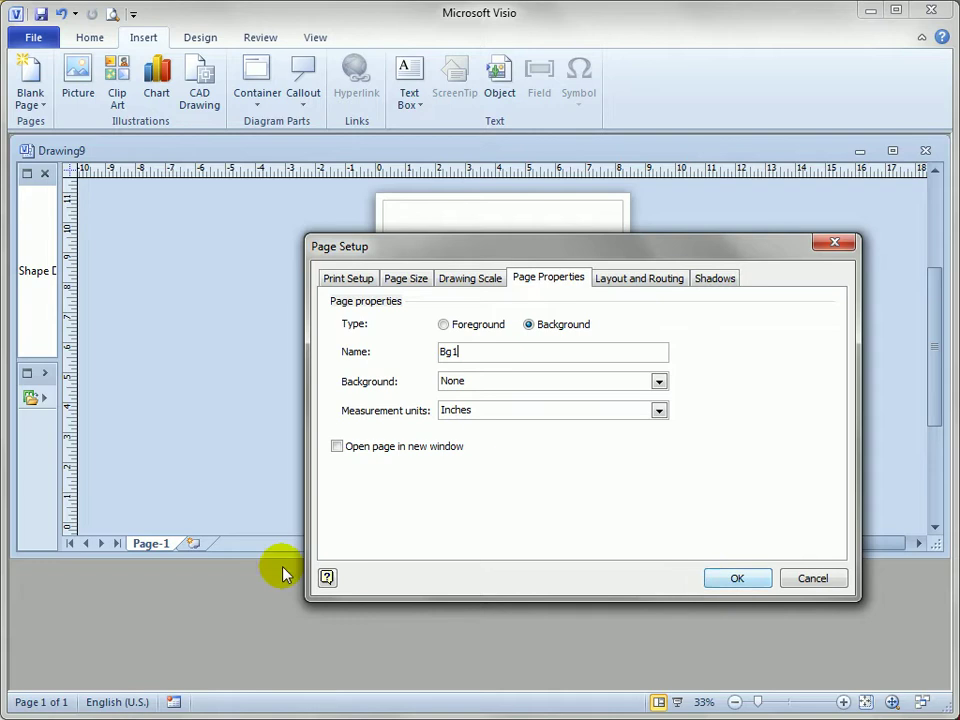
{"action": "left_click", "coordinate": [748, 580]}
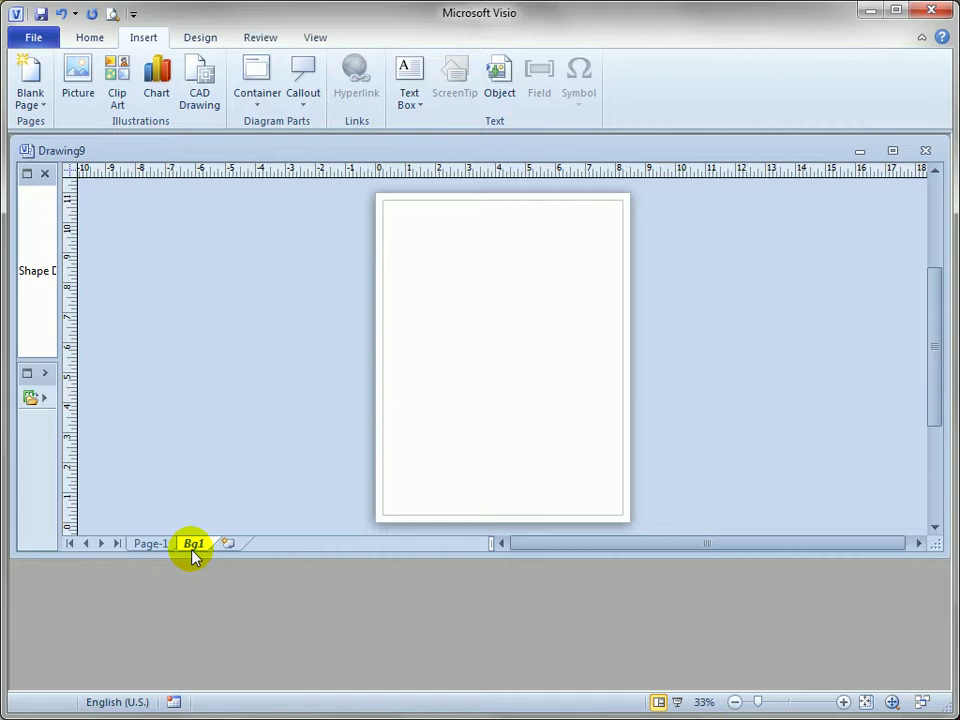
Copy the Page-1 rectangle onto the Bg1 page, place it along the page's lower margin and widen it to 8 in
{"action": "left_click", "coordinate": [151, 546]}
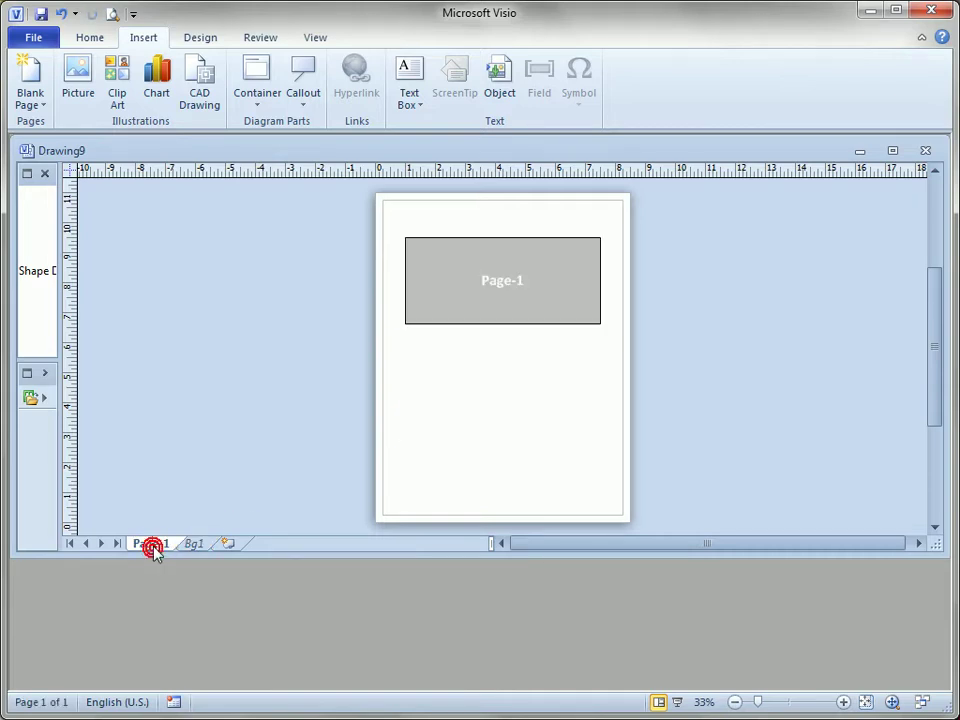
{"action": "left_click", "coordinate": [476, 293]}
{"action": "right_click", "coordinate": [471, 289]}
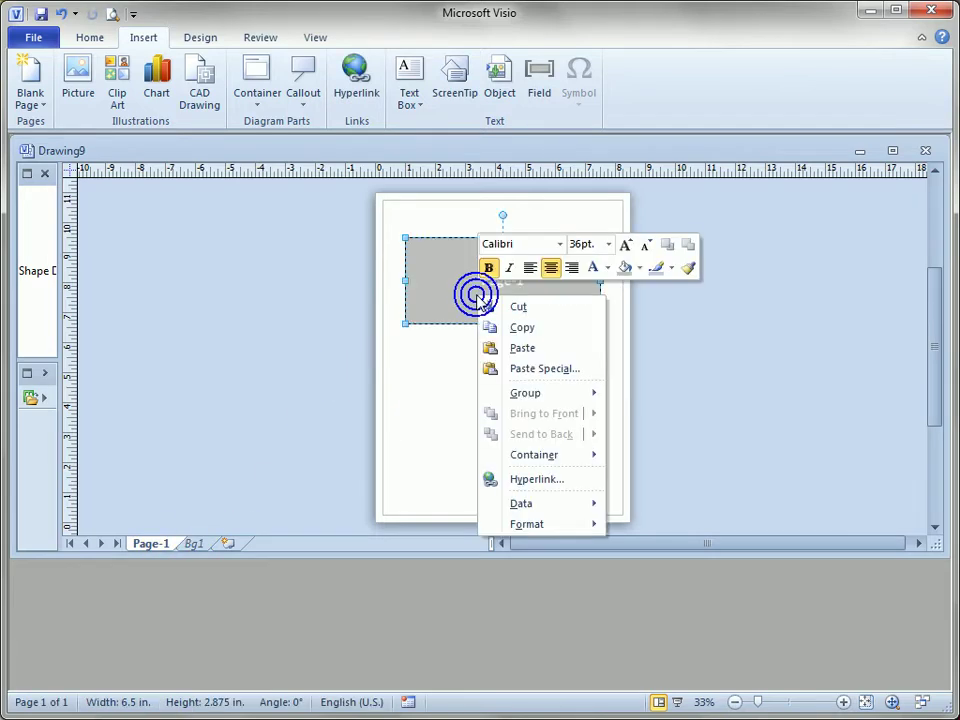
{"action": "left_click", "coordinate": [513, 330]}
{"action": "left_click", "coordinate": [190, 544]}
{"action": "right_click", "coordinate": [437, 440]}
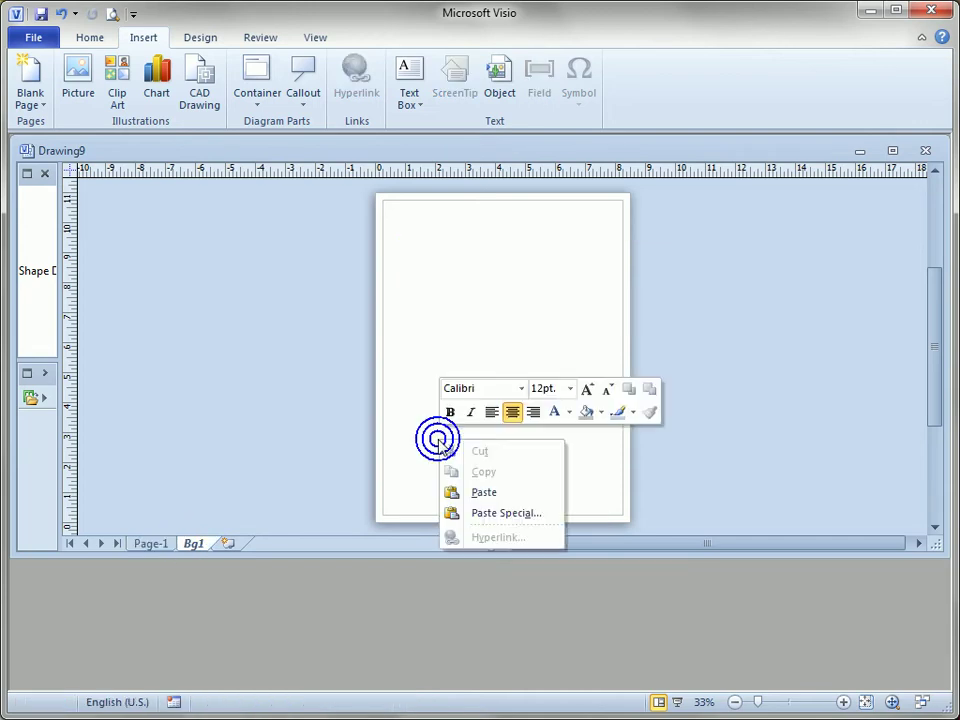
{"action": "left_click", "coordinate": [484, 492]}
{"action": "left_click_drag", "start_coordinate": [491, 456], "coordinate": [623, 476]}
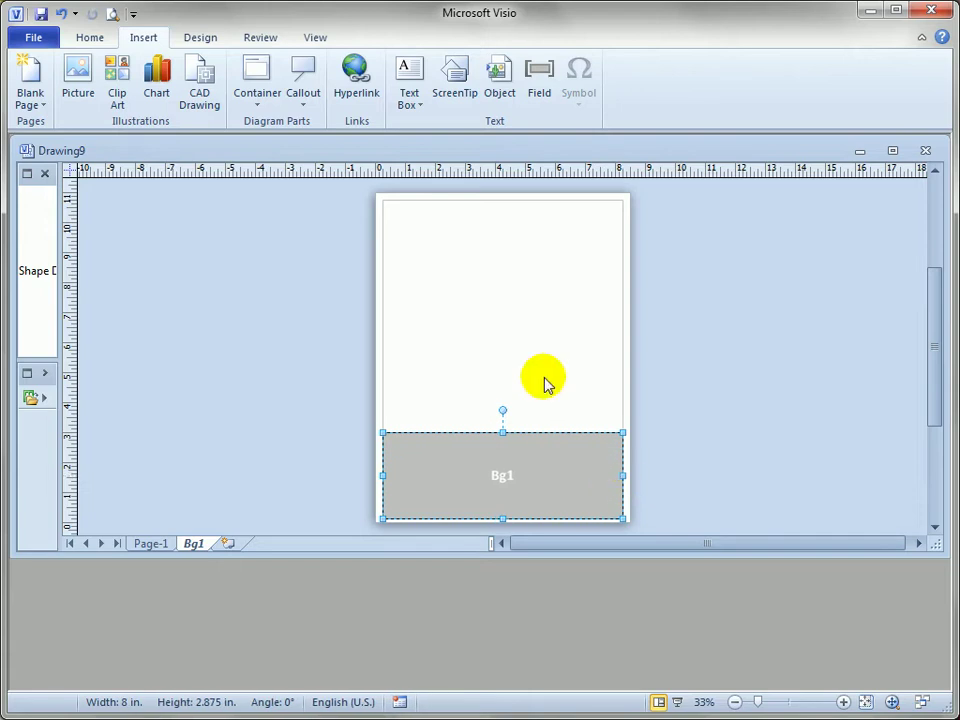
Format the Bg1 rectangle with a black fill and red 60 pt text
{"action": "left_click", "coordinate": [90, 36]}
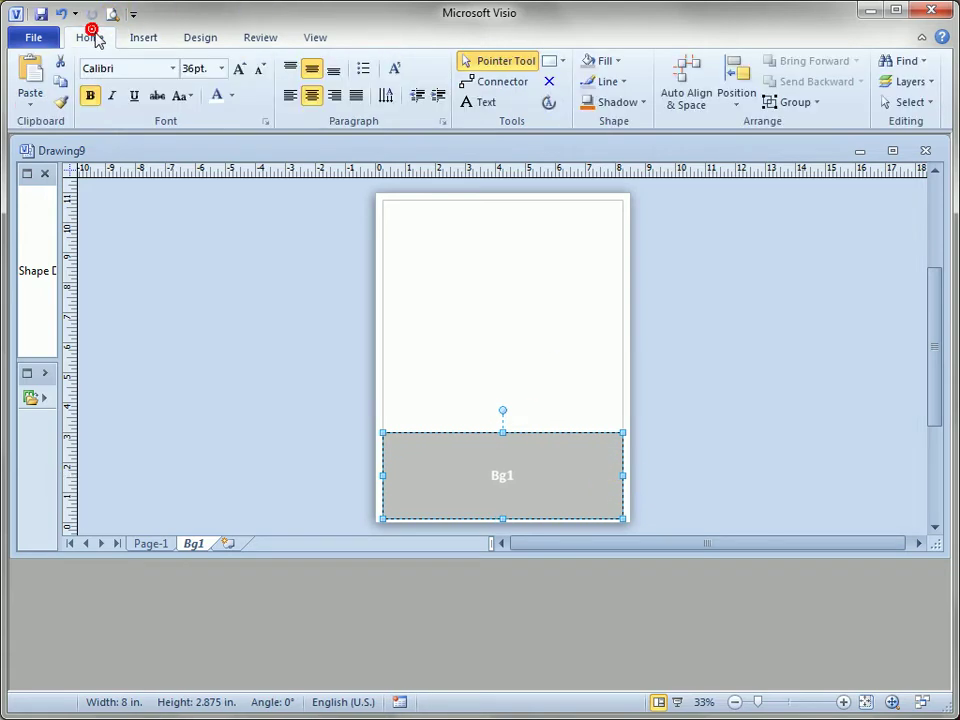
{"action": "left_click", "coordinate": [615, 62]}
{"action": "left_click", "coordinate": [598, 118]}
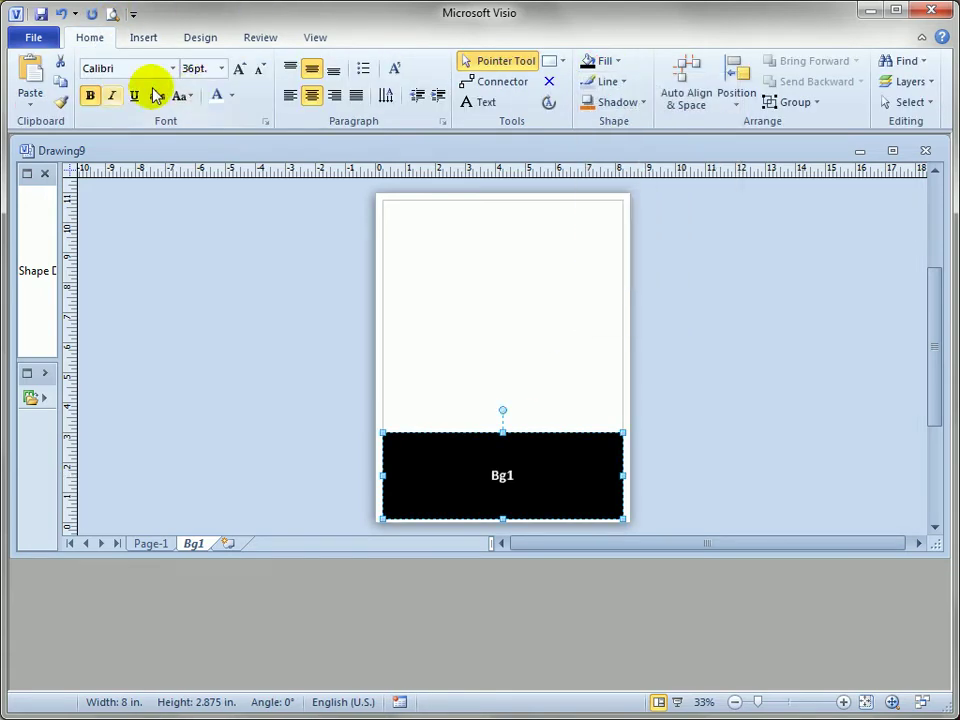
{"action": "left_click", "coordinate": [239, 70]}
{"action": "left_click", "coordinate": [232, 95]}
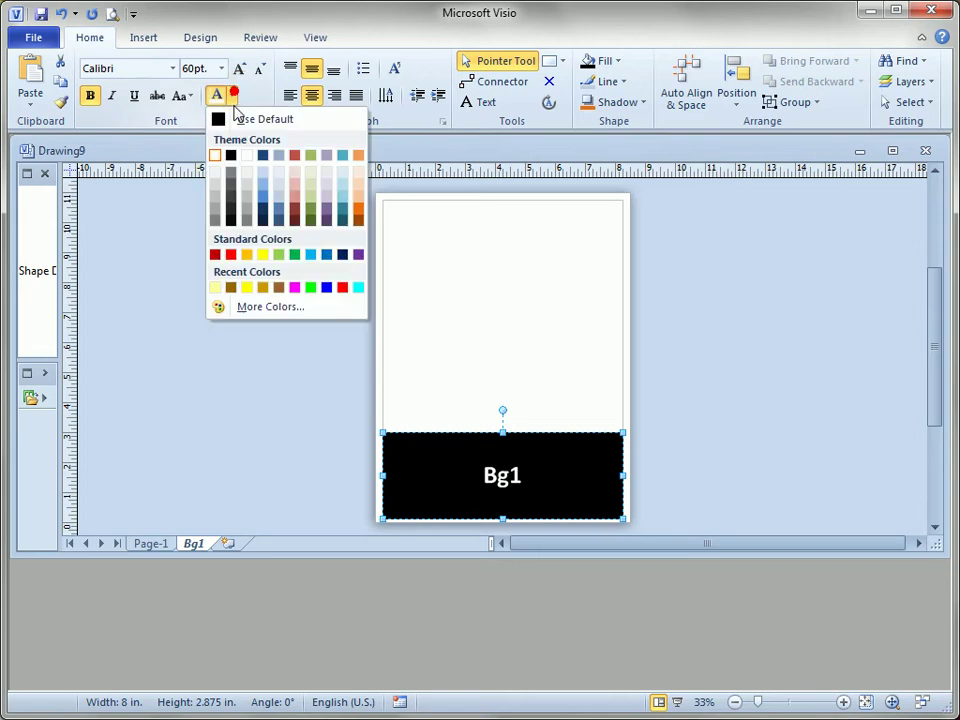
{"action": "left_click", "coordinate": [230, 254]}
{"action": "left_click", "coordinate": [433, 292]}
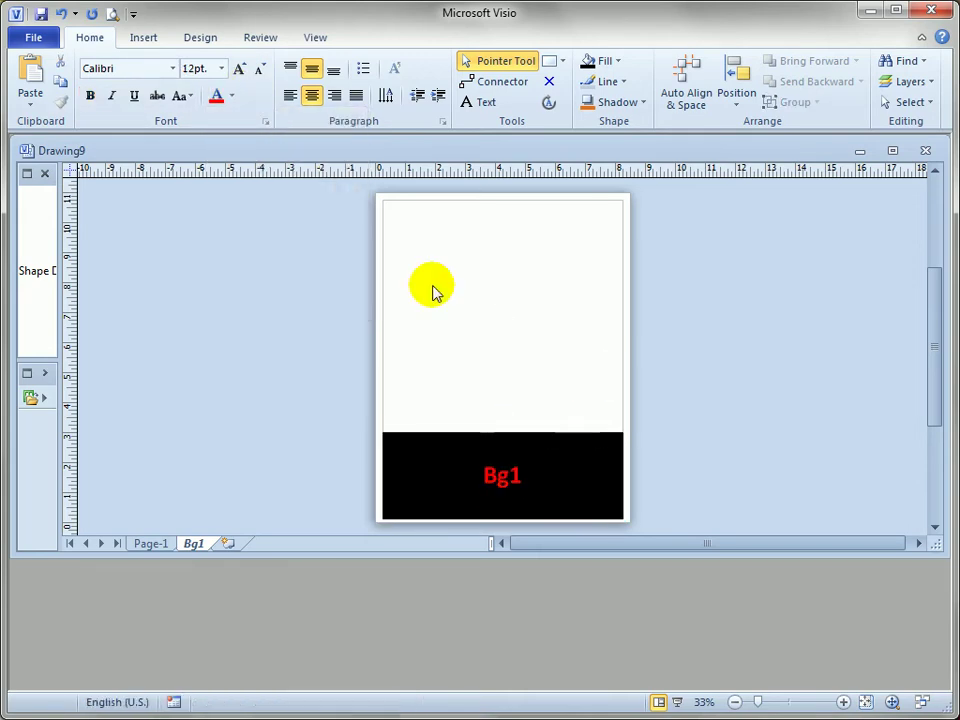
{"action": "left_click", "coordinate": [448, 482]}
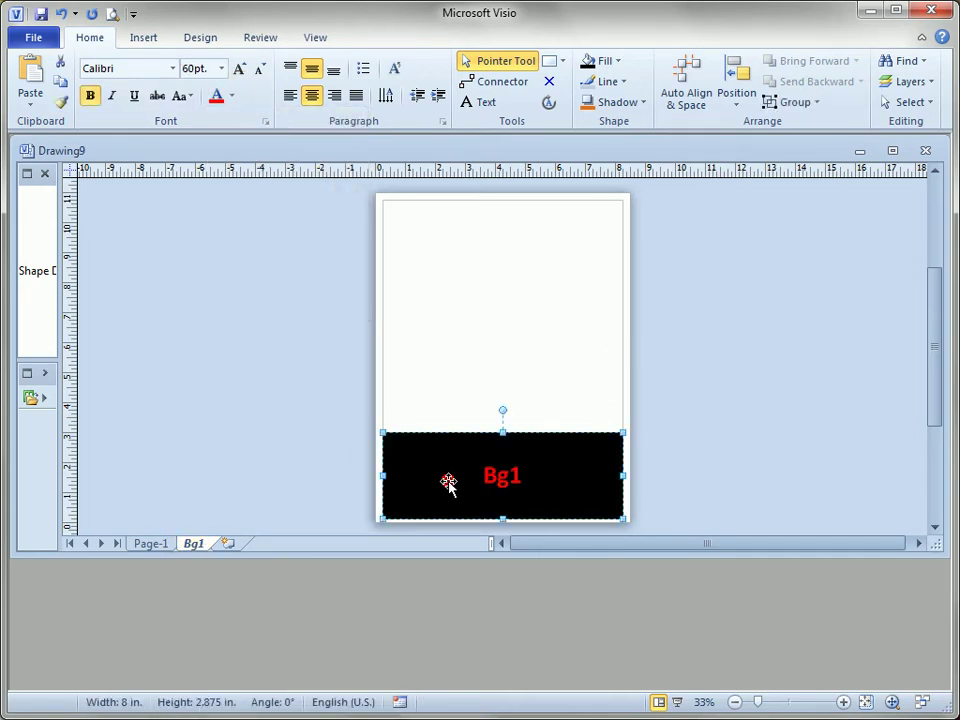
{"action": "left_click", "coordinate": [536, 271]}
{"action": "left_click", "coordinate": [398, 437]}
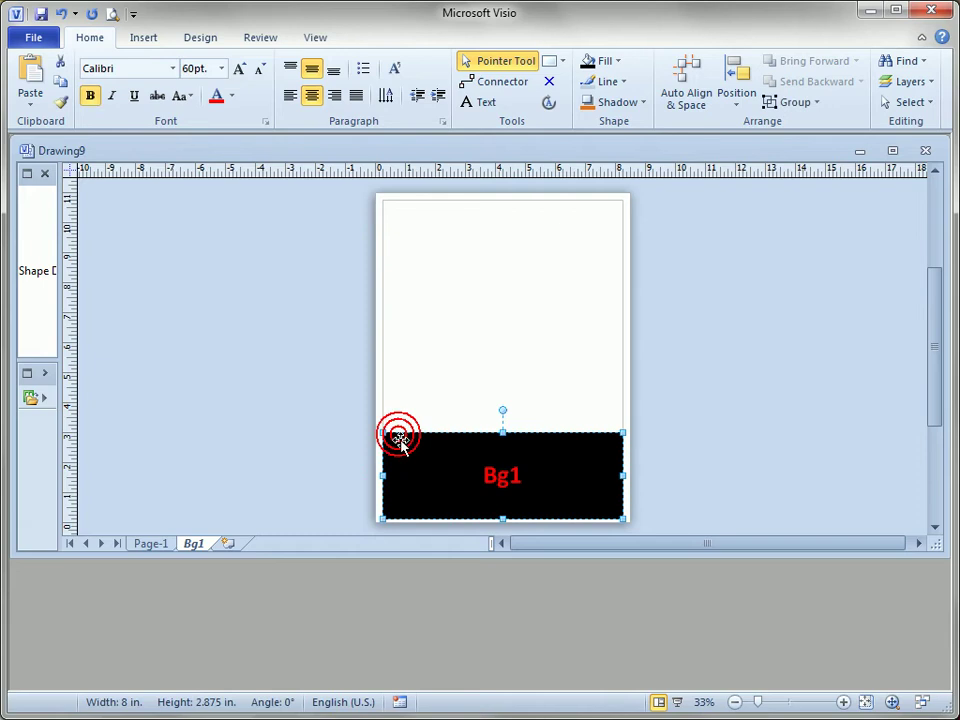
{"action": "left_click", "coordinate": [405, 385]}
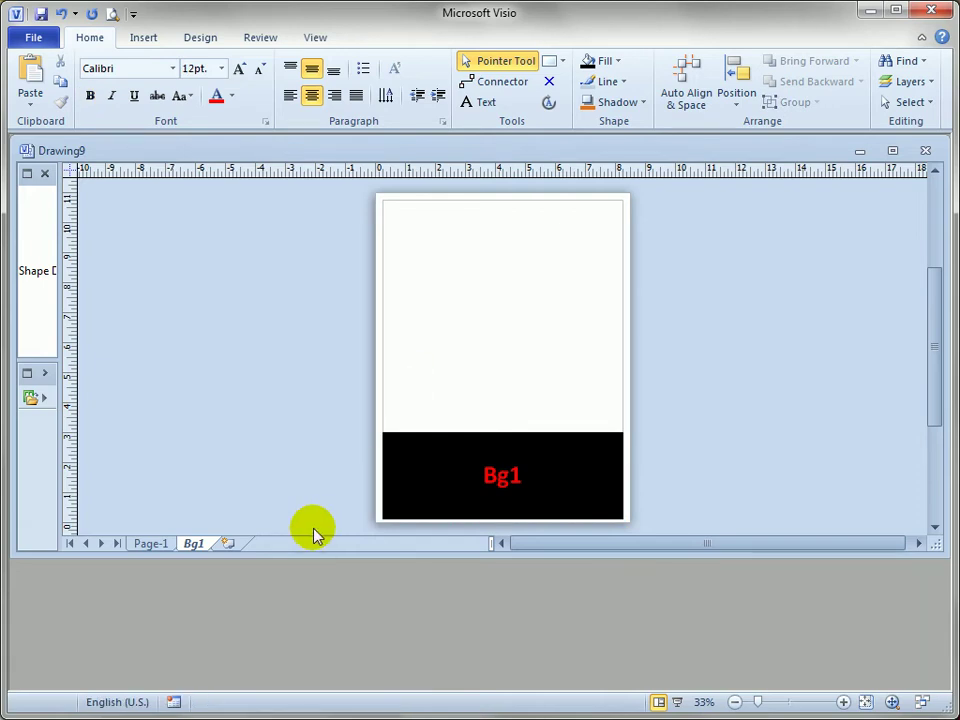
Assign Bg1 as the background of Page-1 in its page properties
{"action": "left_click", "coordinate": [150, 545]}
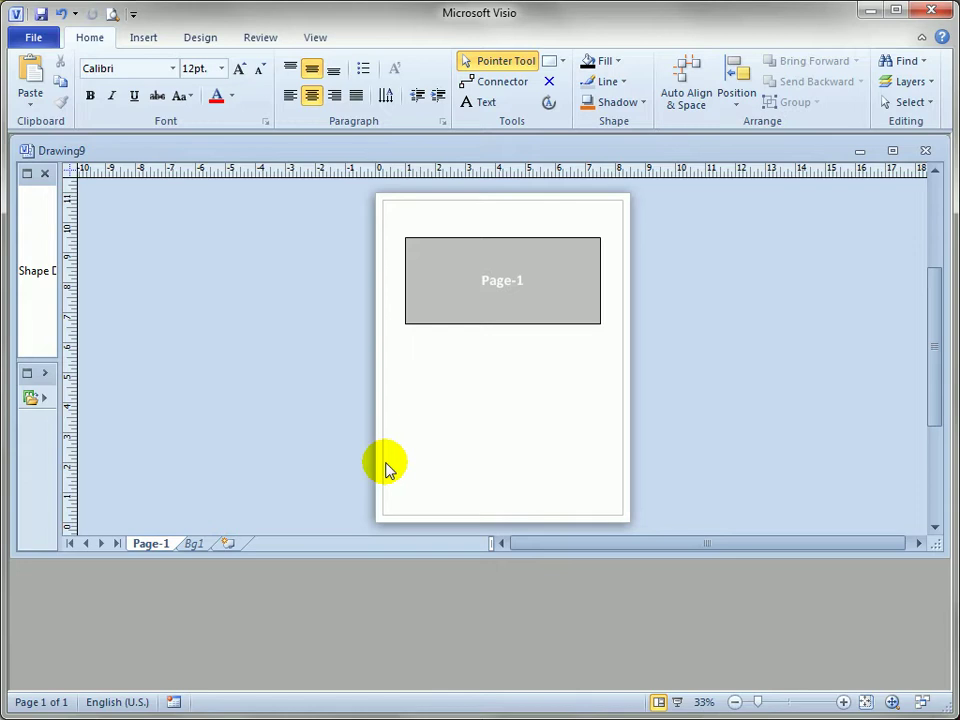
{"action": "right_click", "coordinate": [160, 549]}
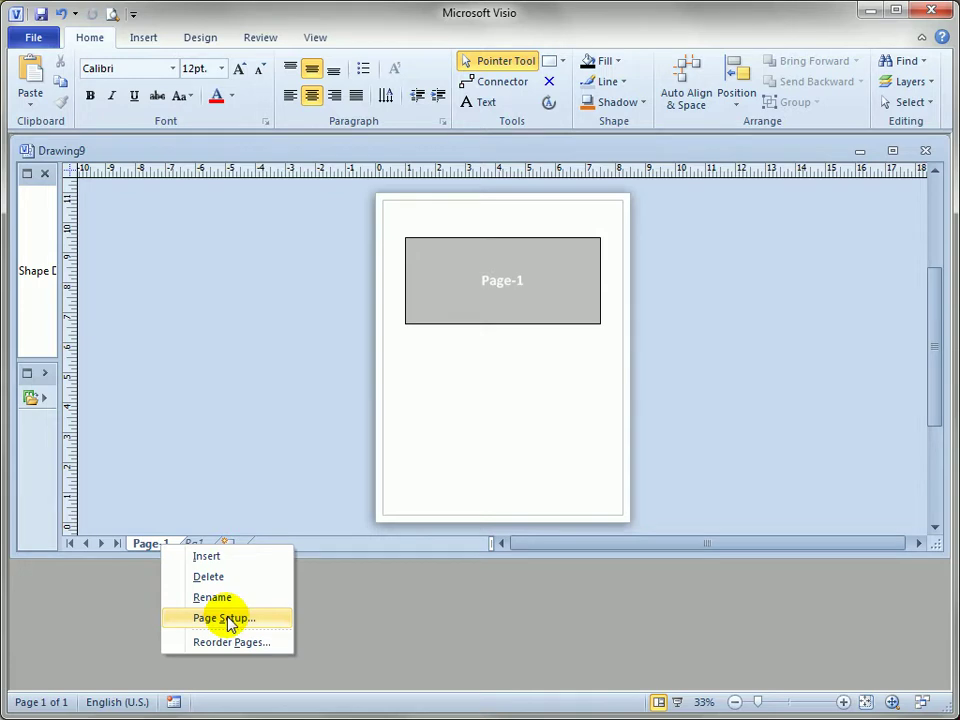
{"action": "left_click", "coordinate": [190, 16]}
{"action": "left_click", "coordinate": [200, 35]}
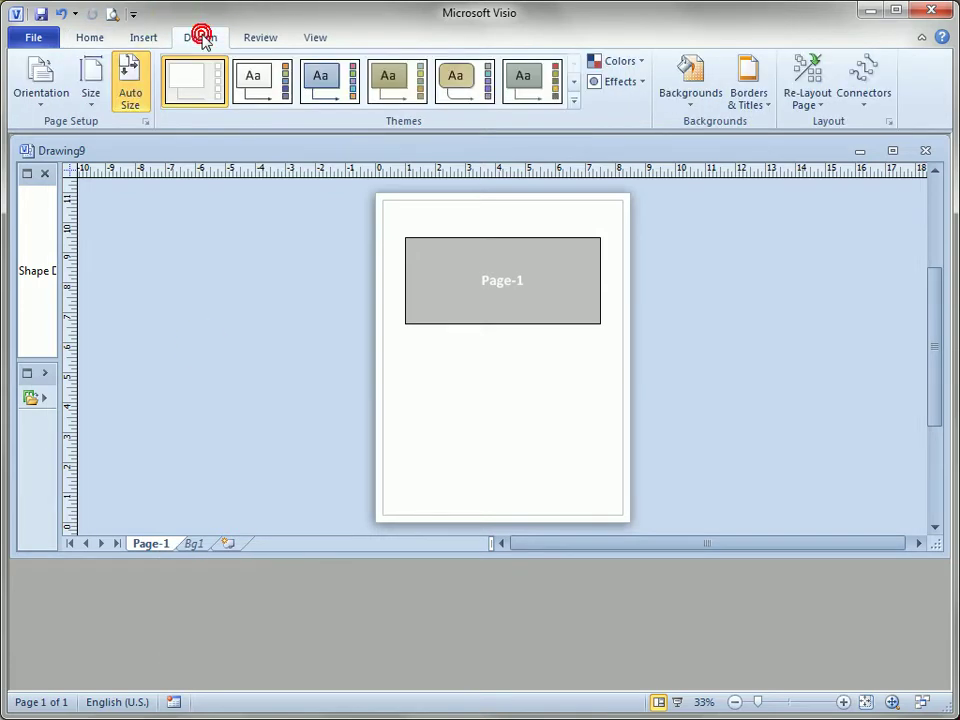
{"action": "left_click", "coordinate": [146, 122]}
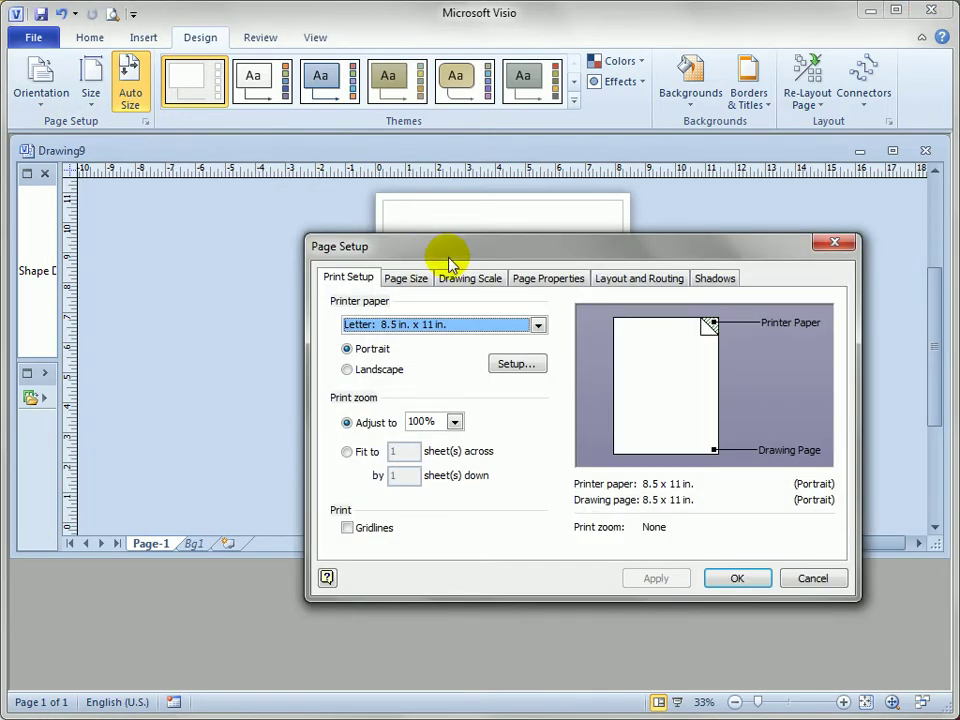
{"action": "left_click_drag", "start_coordinate": [450, 260], "coordinate": [352, 285]}
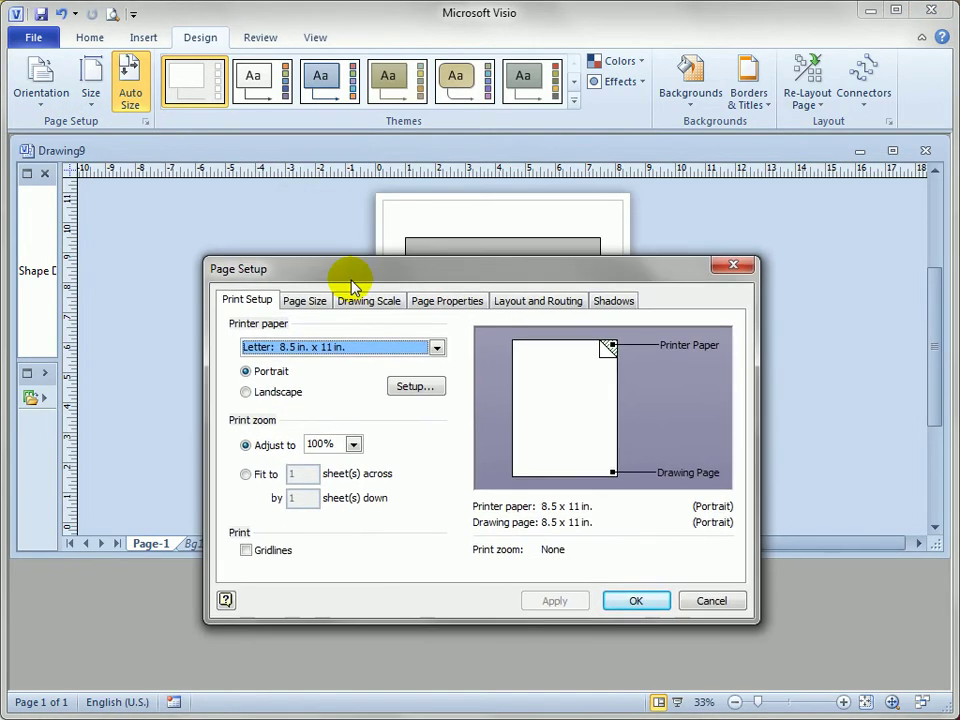
{"action": "left_click", "coordinate": [422, 301]}
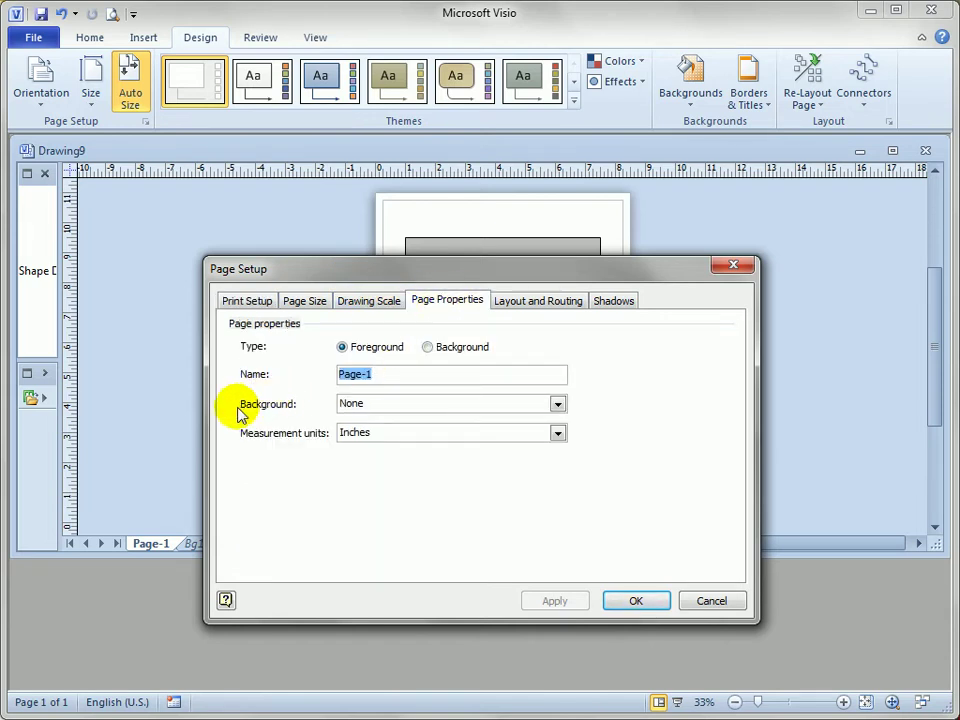
{"action": "left_click", "coordinate": [557, 403]}
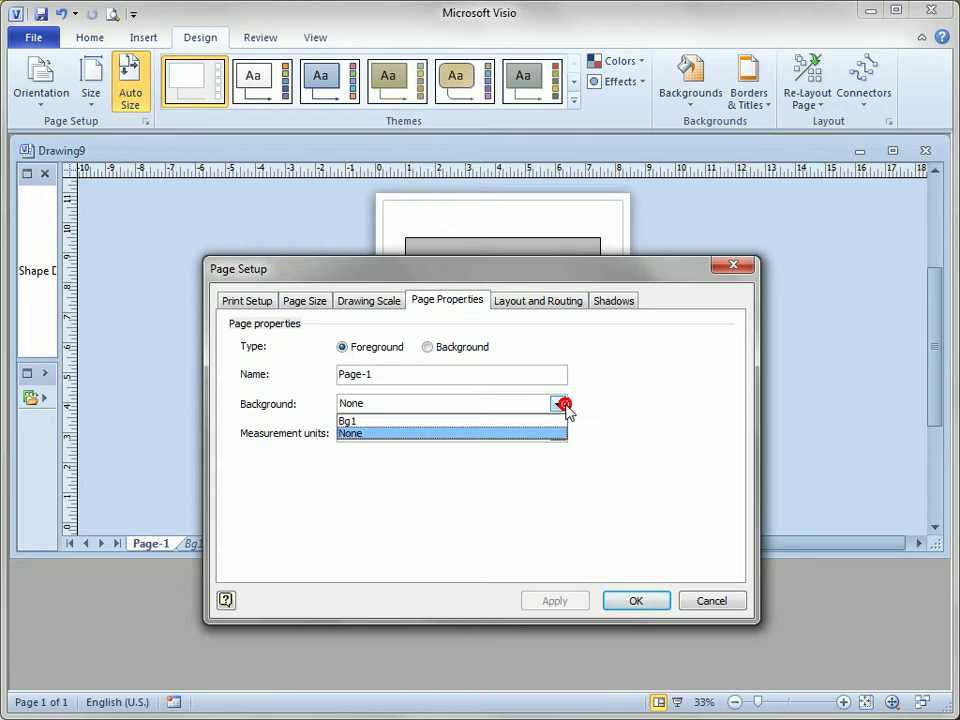
{"action": "left_click", "coordinate": [383, 424]}
{"action": "left_click_drag", "start_coordinate": [396, 372], "coordinate": [322, 390]}
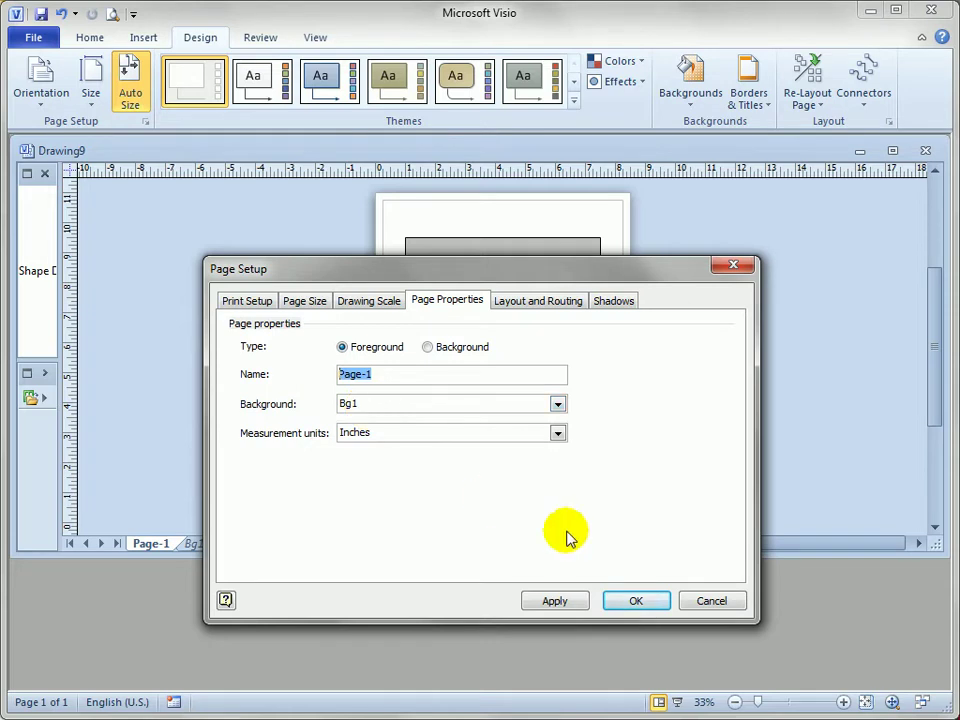
{"action": "left_click", "coordinate": [641, 606]}
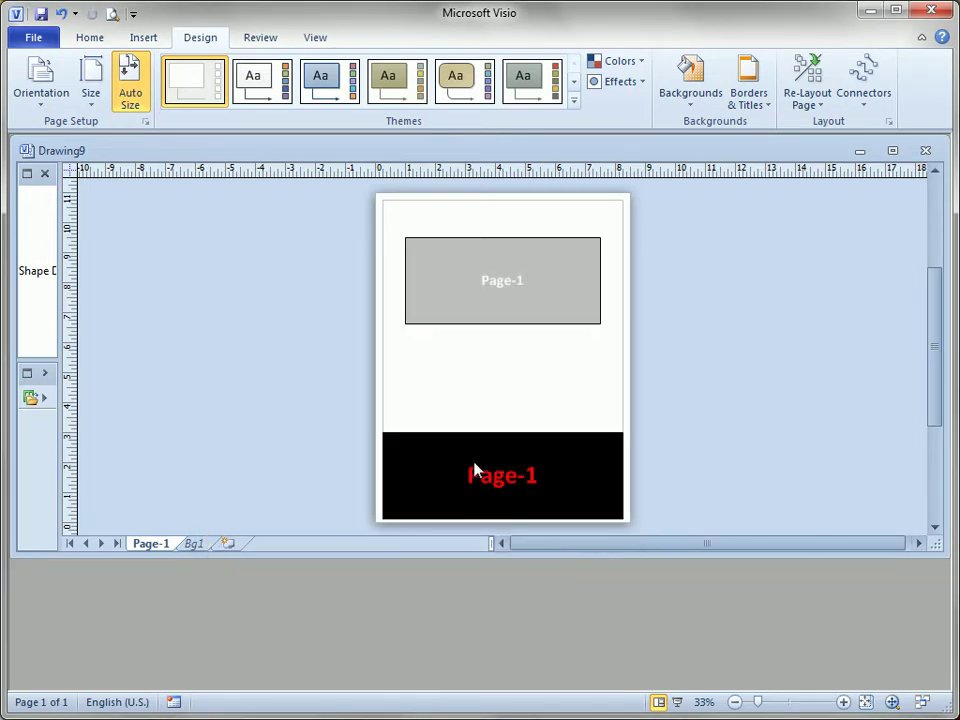
Lengthen the drawing window and move the gray rectangle on Page-1 down to about mid-page, above the black banner
{"action": "left_click_drag", "start_coordinate": [508, 550], "coordinate": [511, 598]}
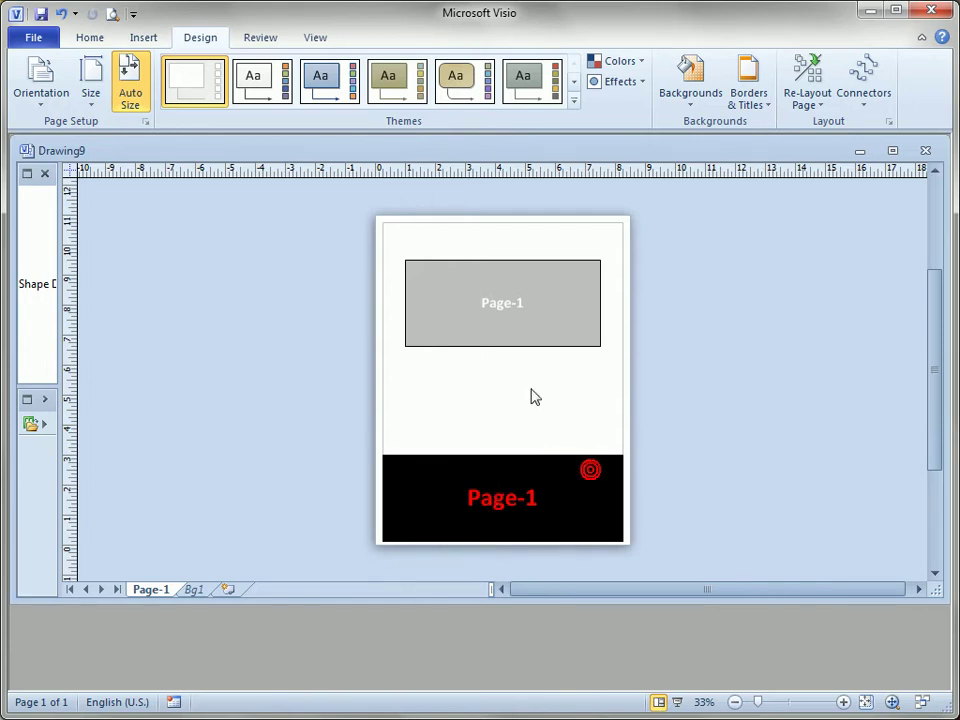
{"action": "left_click_drag", "start_coordinate": [505, 310], "coordinate": [522, 374]}
{"action": "left_click", "coordinate": [555, 512]}
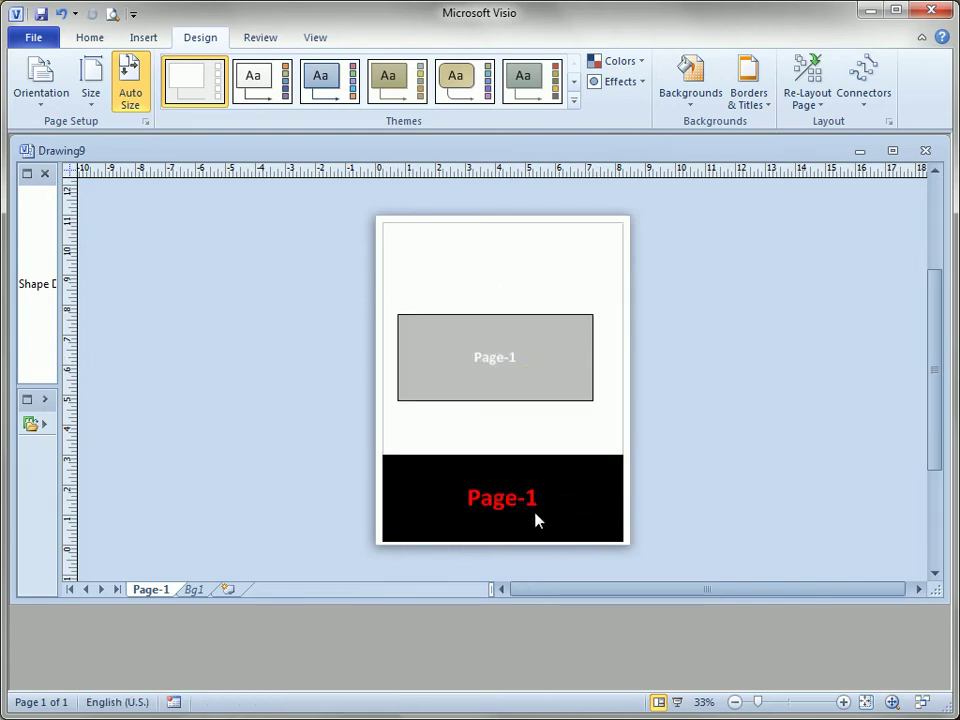
View the banner on the Bg1 page and insert a new foreground page after Page-1
{"action": "left_click", "coordinate": [195, 589]}
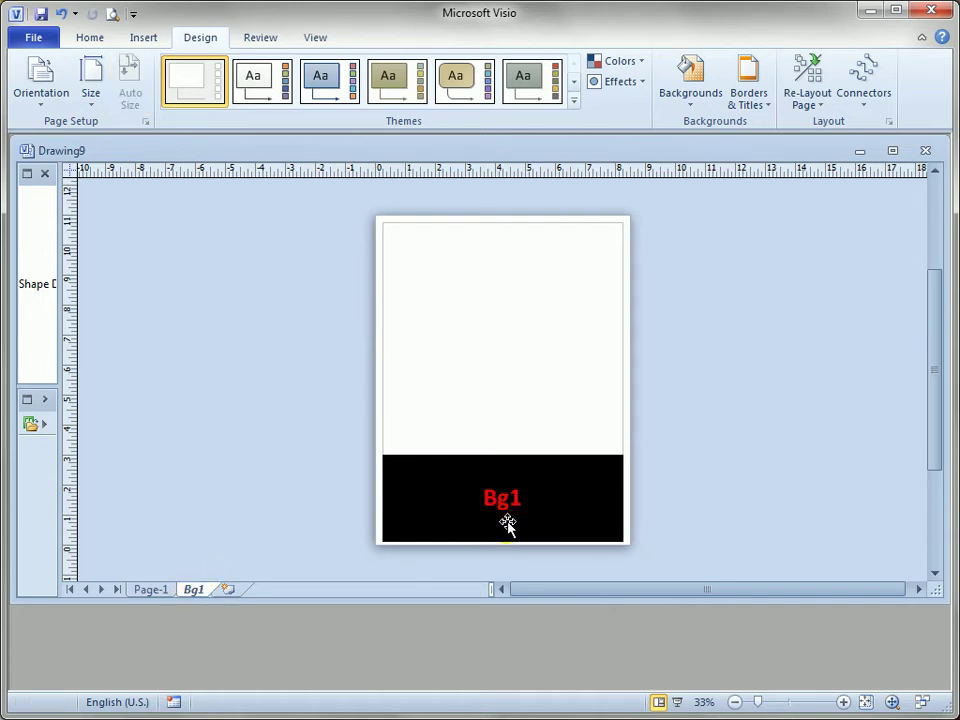
{"action": "left_click", "coordinate": [150, 590]}
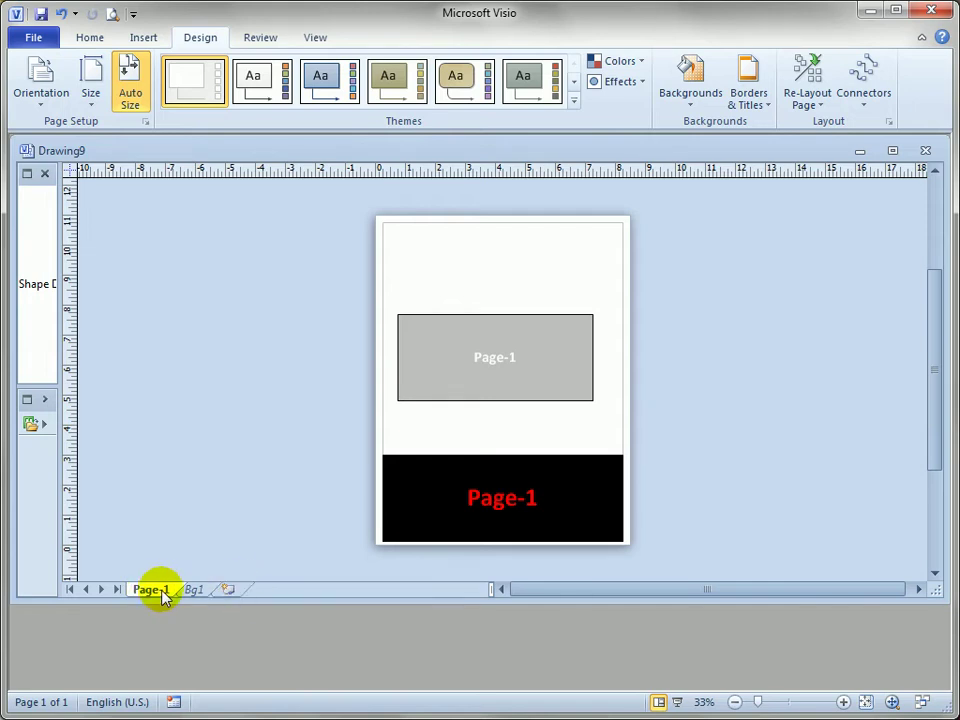
{"action": "left_click", "coordinate": [229, 592]}
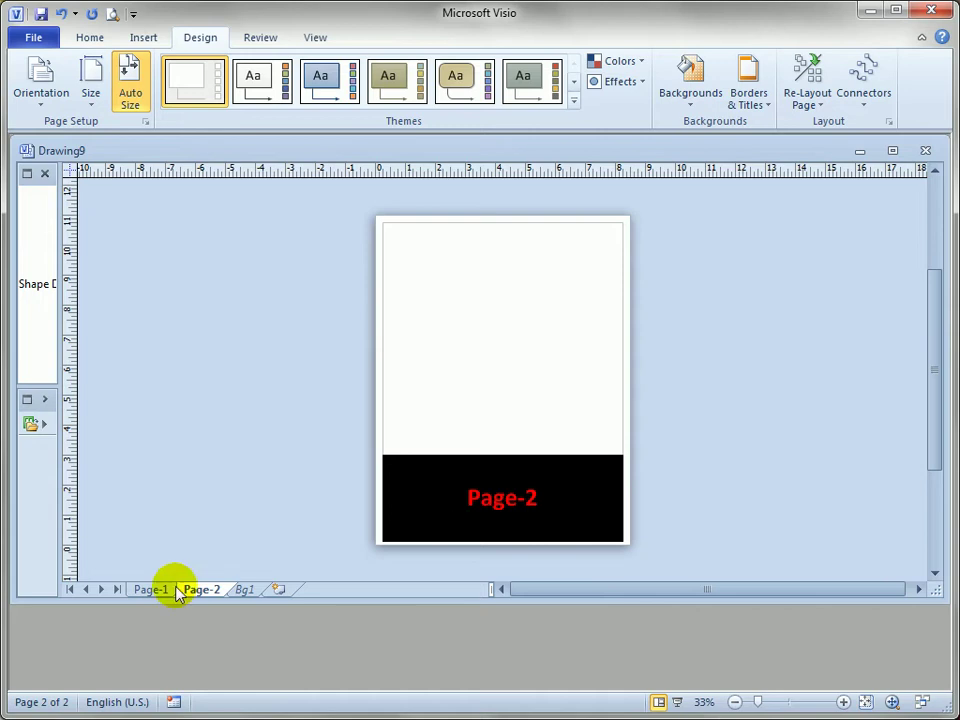
Copy the gray rectangle from Page-1 onto Page-2 and place it near the page's upper margin, against the right margin
{"action": "left_click", "coordinate": [150, 589]}
{"action": "right_click", "coordinate": [513, 360]}
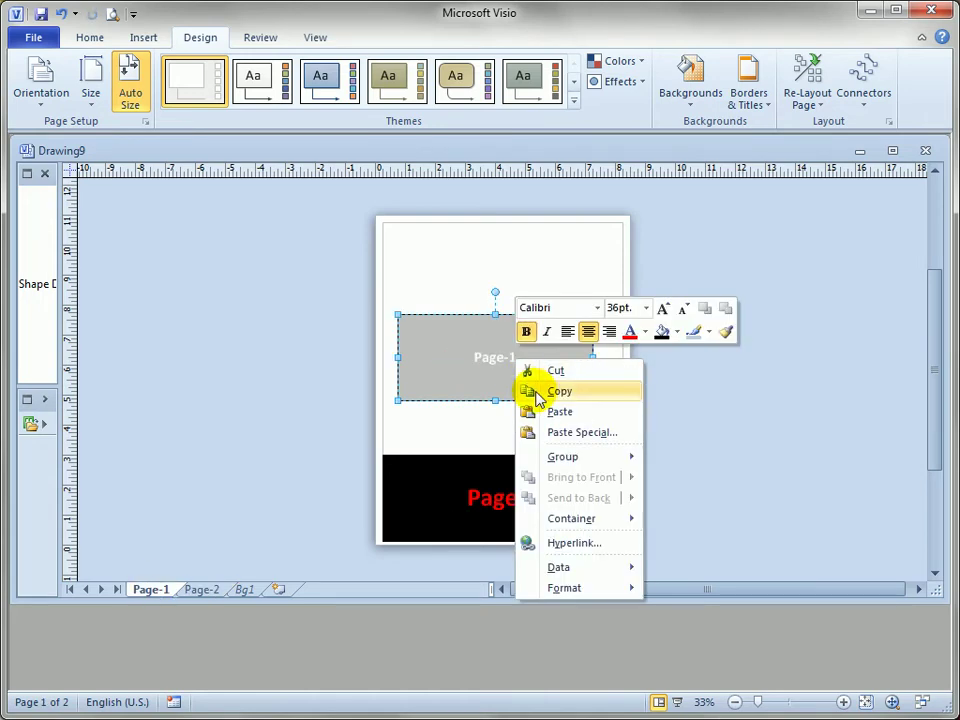
{"action": "left_click", "coordinate": [531, 391]}
{"action": "left_click", "coordinate": [199, 589]}
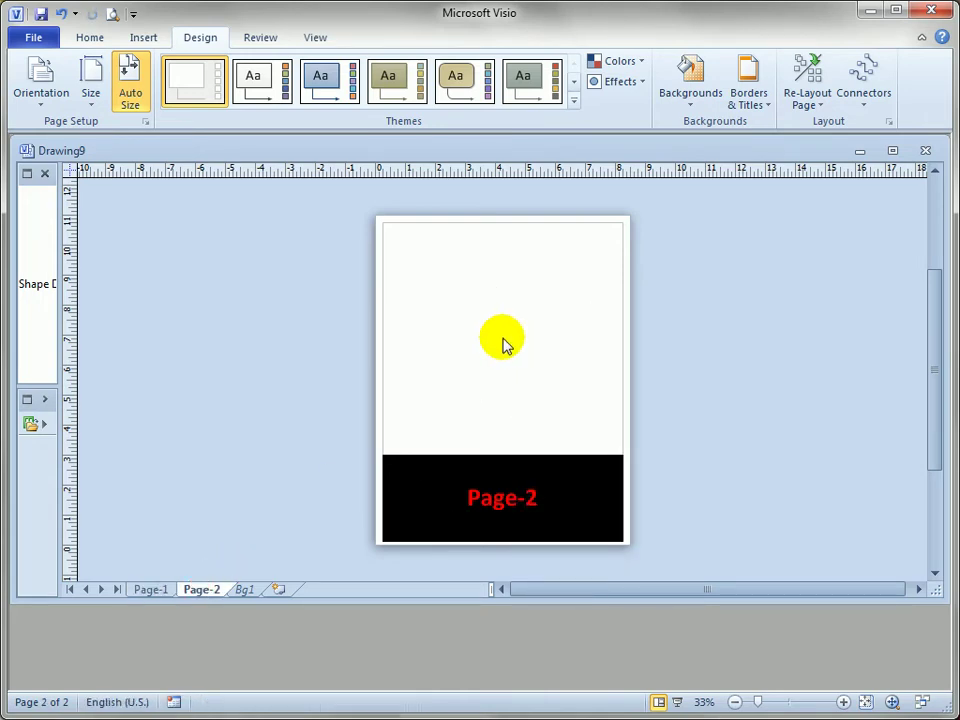
{"action": "right_click", "coordinate": [495, 335]}
{"action": "left_click", "coordinate": [548, 393]}
{"action": "left_click_drag", "start_coordinate": [546, 334], "coordinate": [573, 286]}
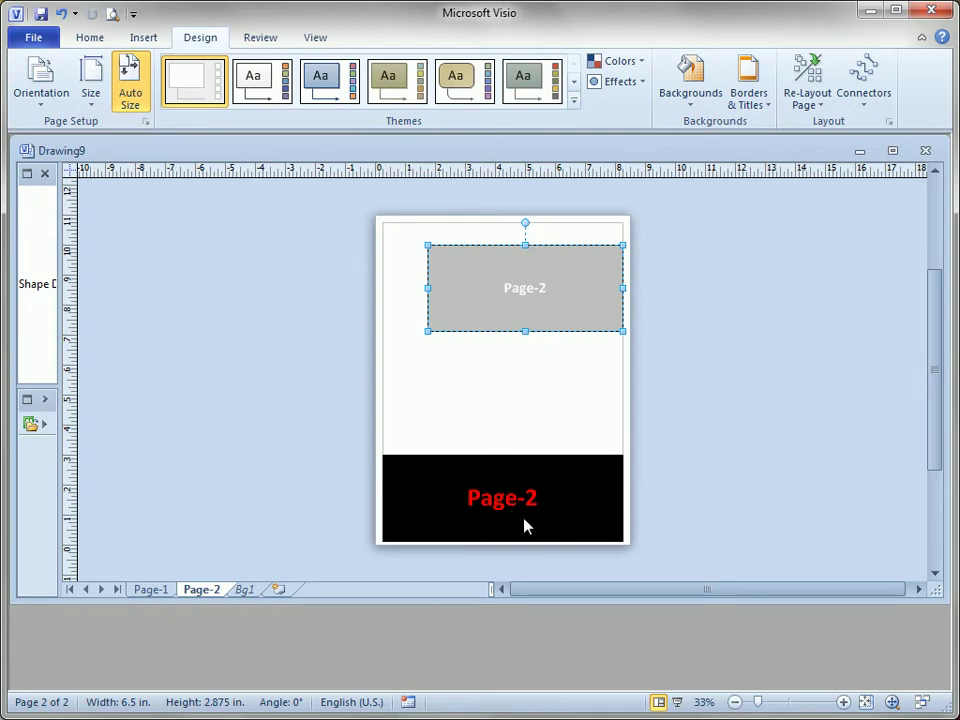
{"action": "left_click", "coordinate": [604, 469]}
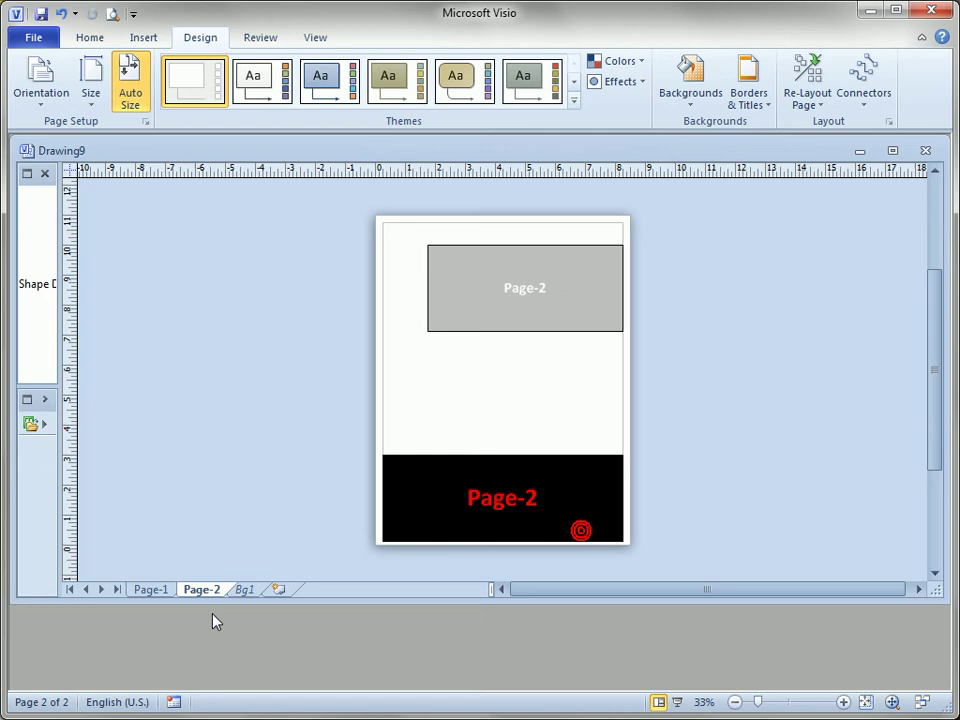
Examine the banner on Page-1 and Bg1, and shift the gray rectangle on Page-2 slightly left, inside the margin
{"action": "left_click", "coordinate": [150, 590]}
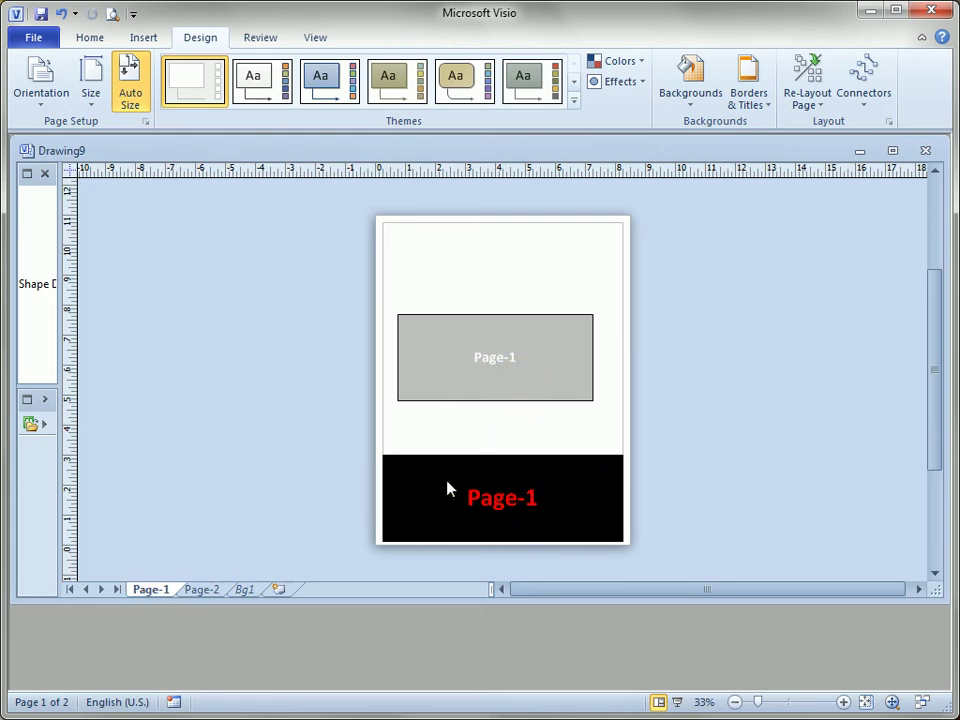
{"action": "left_click", "coordinate": [245, 589]}
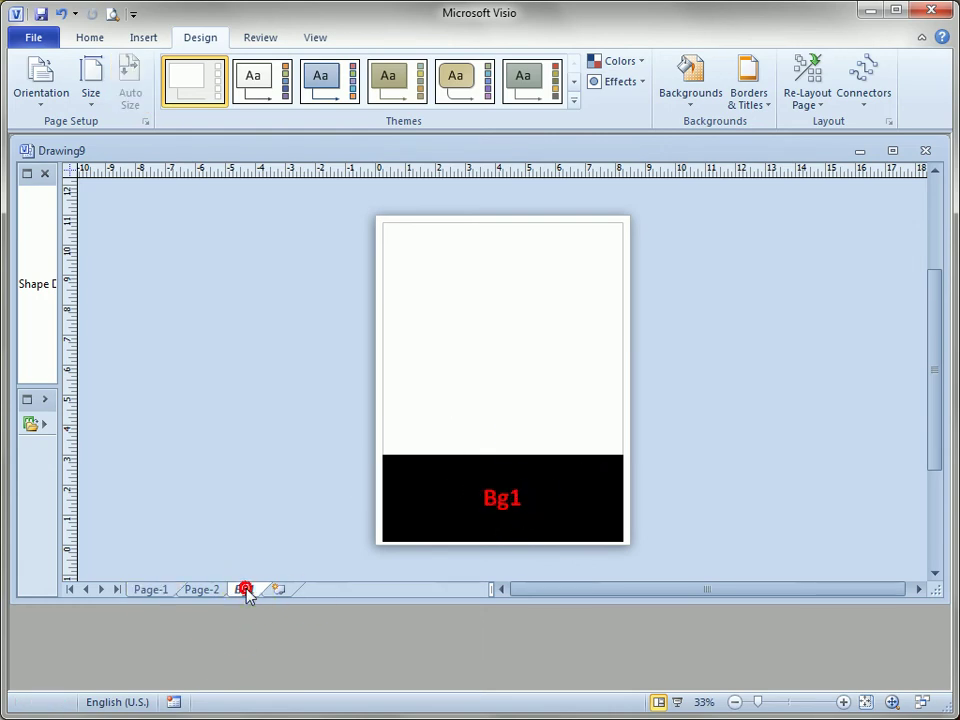
{"action": "left_click", "coordinate": [527, 502]}
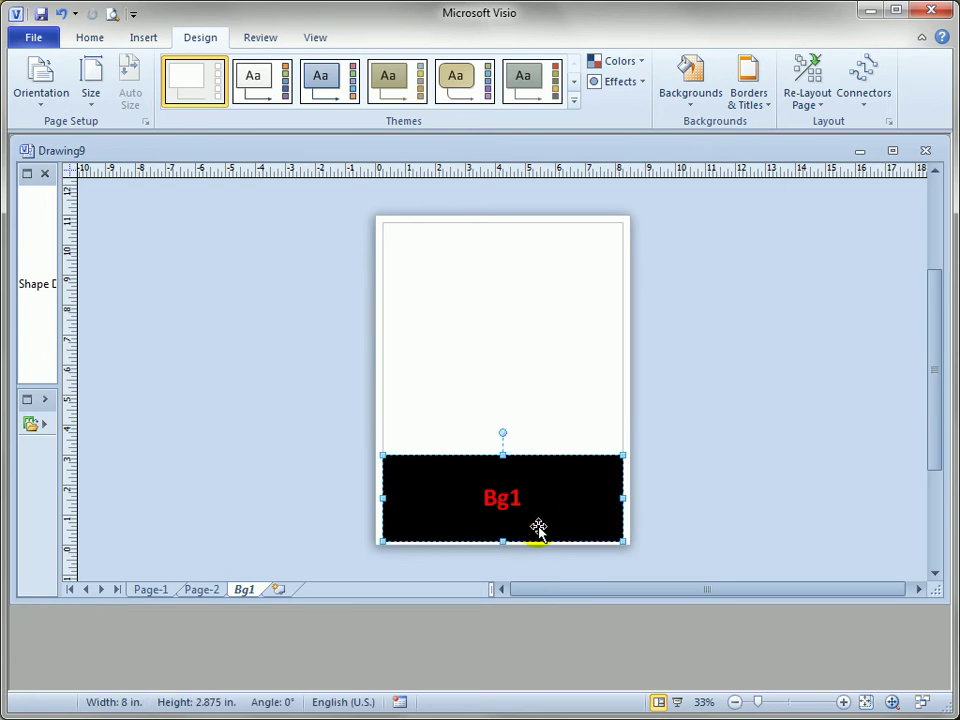
{"action": "left_click", "coordinate": [197, 590]}
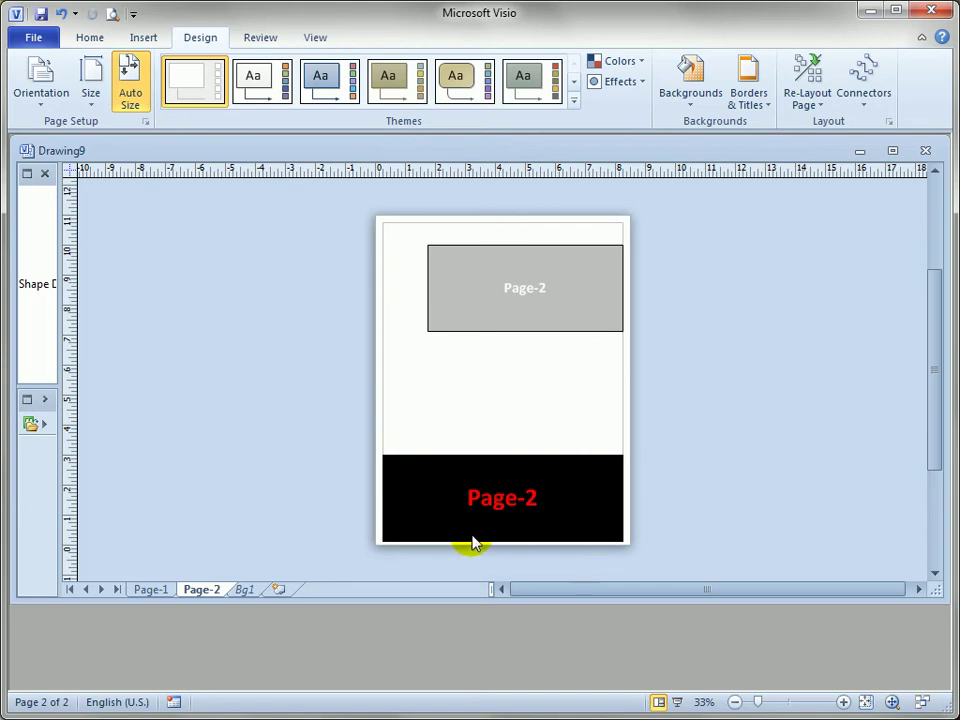
{"action": "left_click_drag", "start_coordinate": [551, 319], "coordinate": [536, 302]}
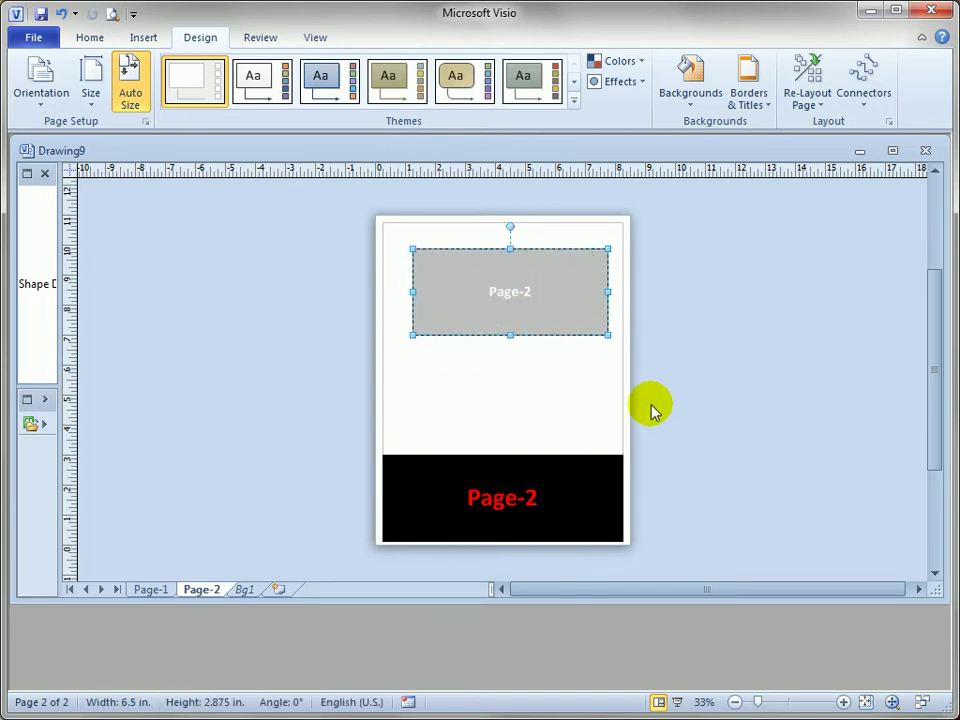
Set the background of Page-2 to None in its page properties
{"action": "right_click", "coordinate": [203, 591]}
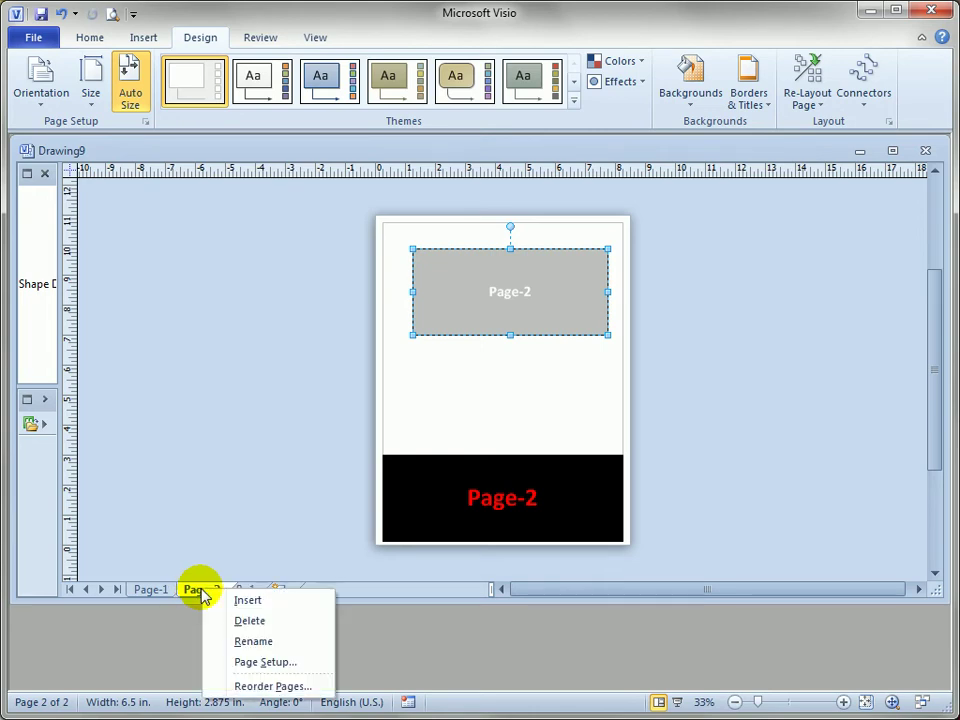
{"action": "left_click", "coordinate": [292, 662]}
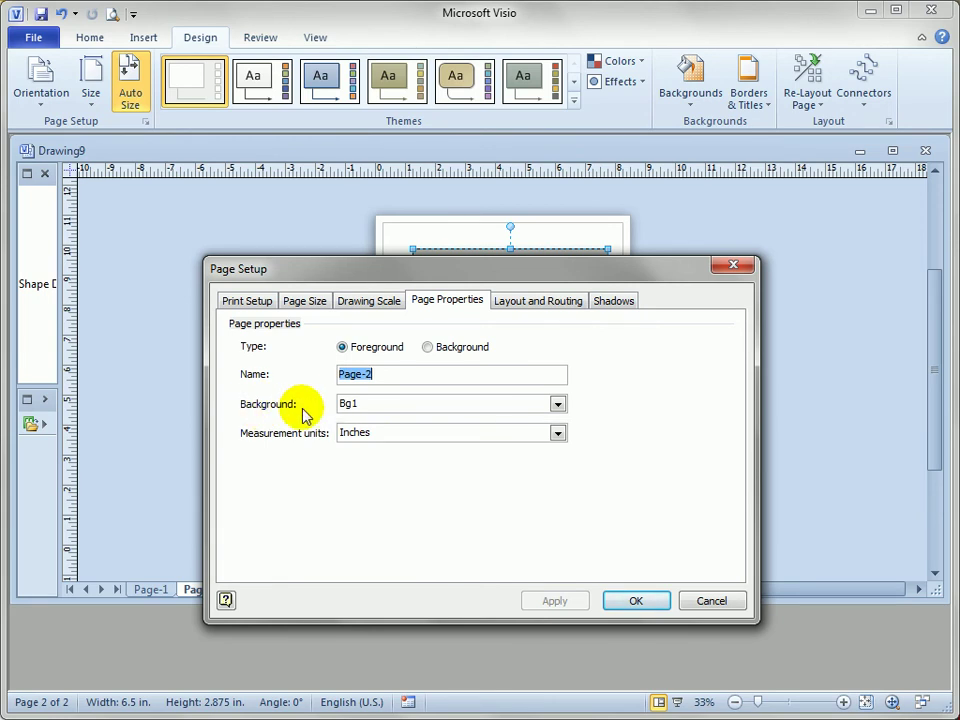
{"action": "left_click", "coordinate": [558, 404]}
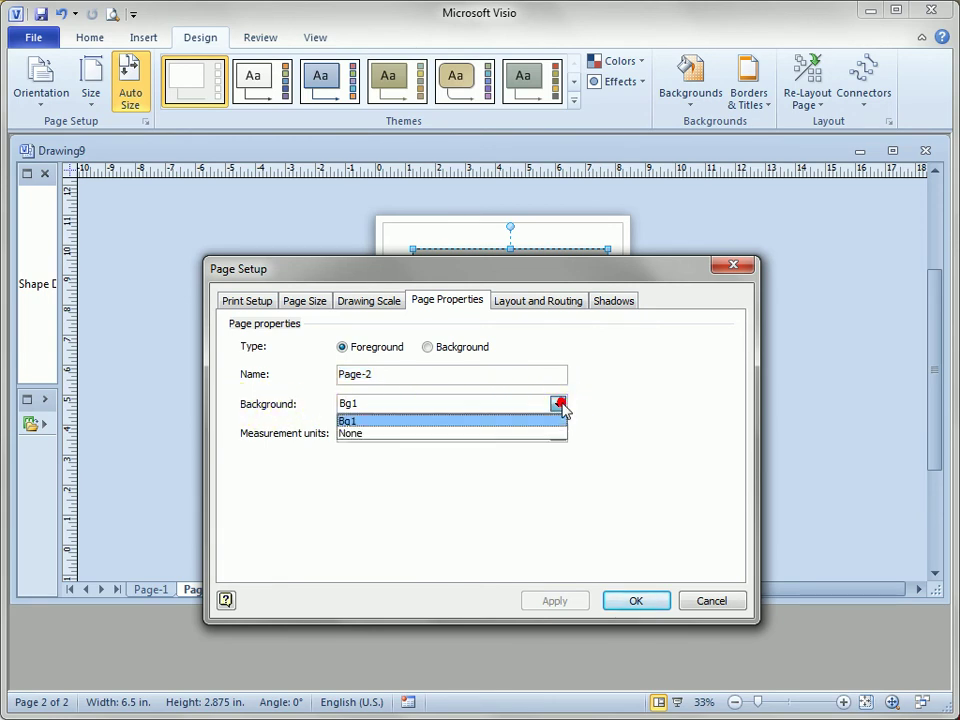
{"action": "left_click", "coordinate": [471, 435]}
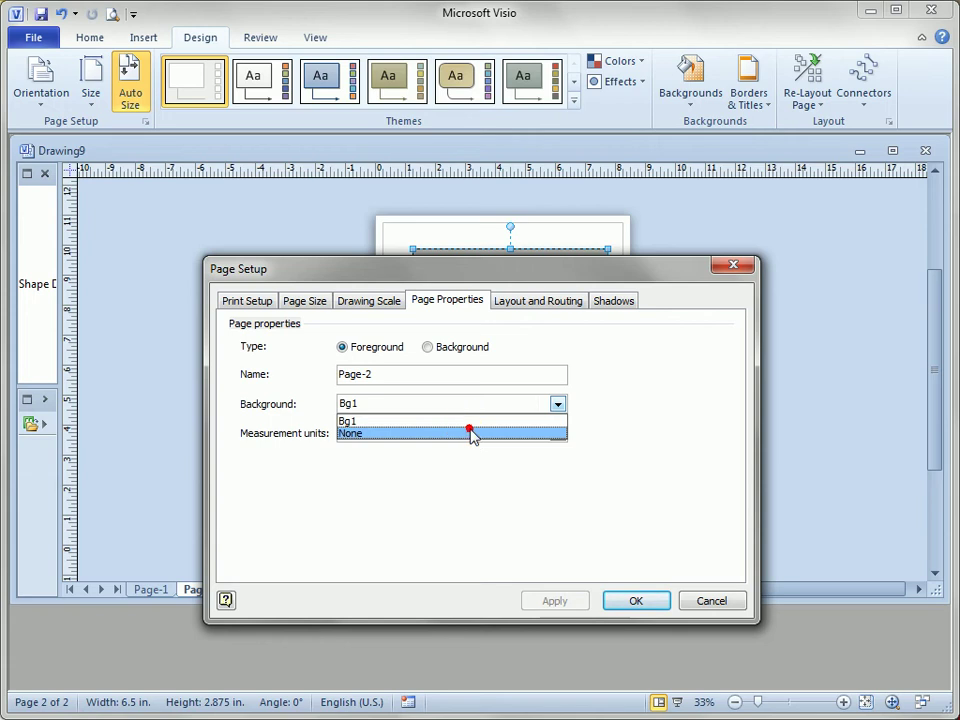
{"action": "left_click", "coordinate": [634, 598]}
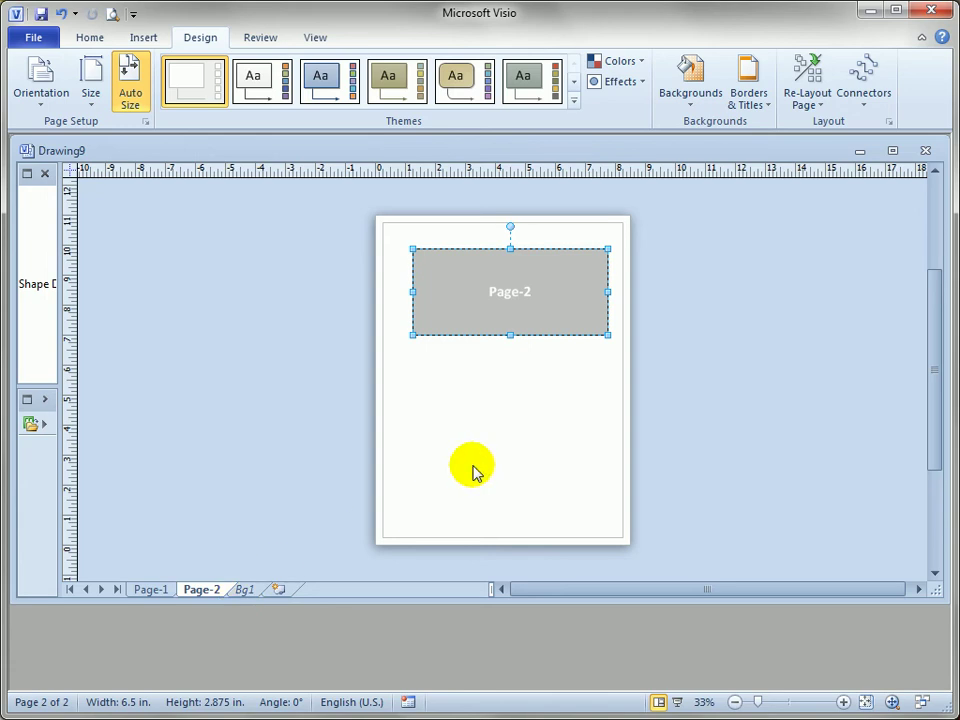
{"action": "left_click", "coordinate": [437, 431]}
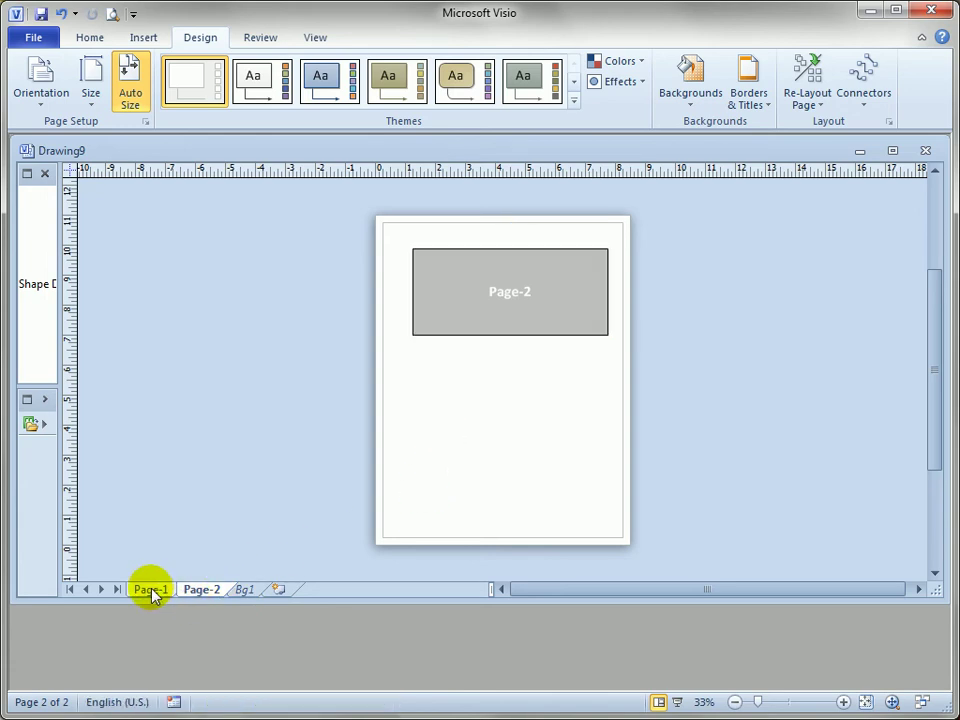
Review the drawing's pages and apply the built-in world map background to Page-2
{"action": "left_click", "coordinate": [150, 589]}
{"action": "left_click", "coordinate": [210, 589]}
{"action": "left_click", "coordinate": [242, 589]}
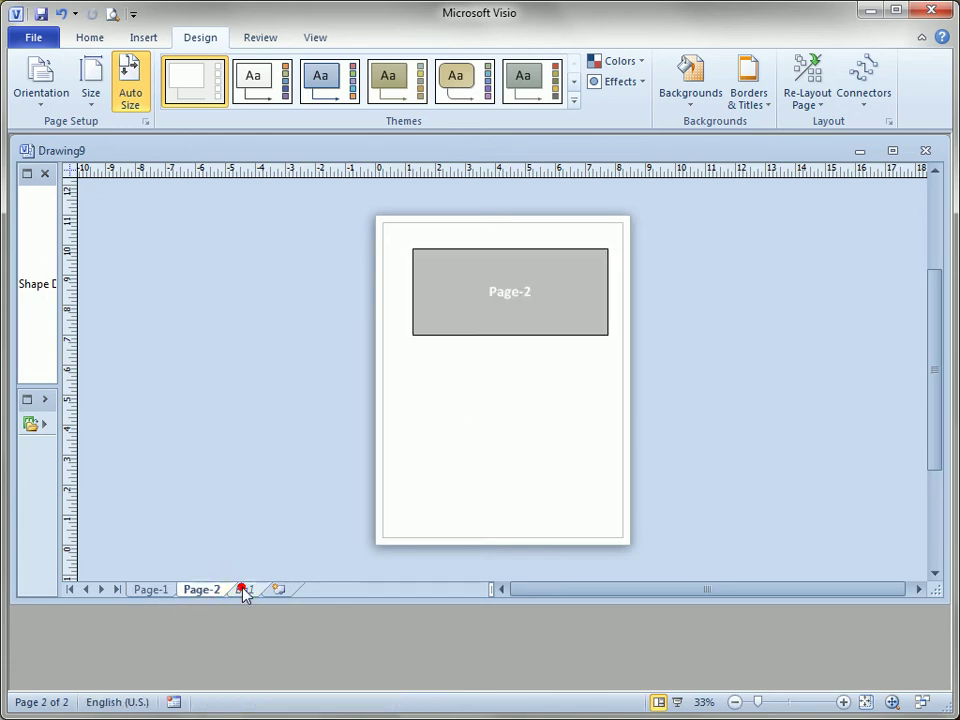
{"action": "left_click", "coordinate": [211, 589]}
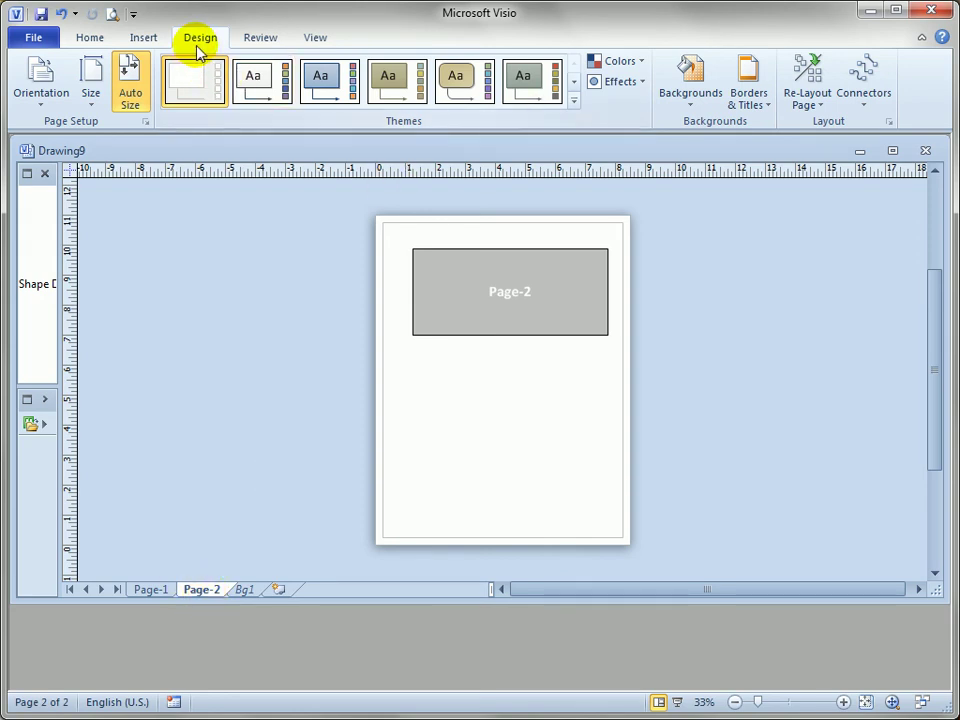
{"action": "left_click", "coordinate": [689, 100]}
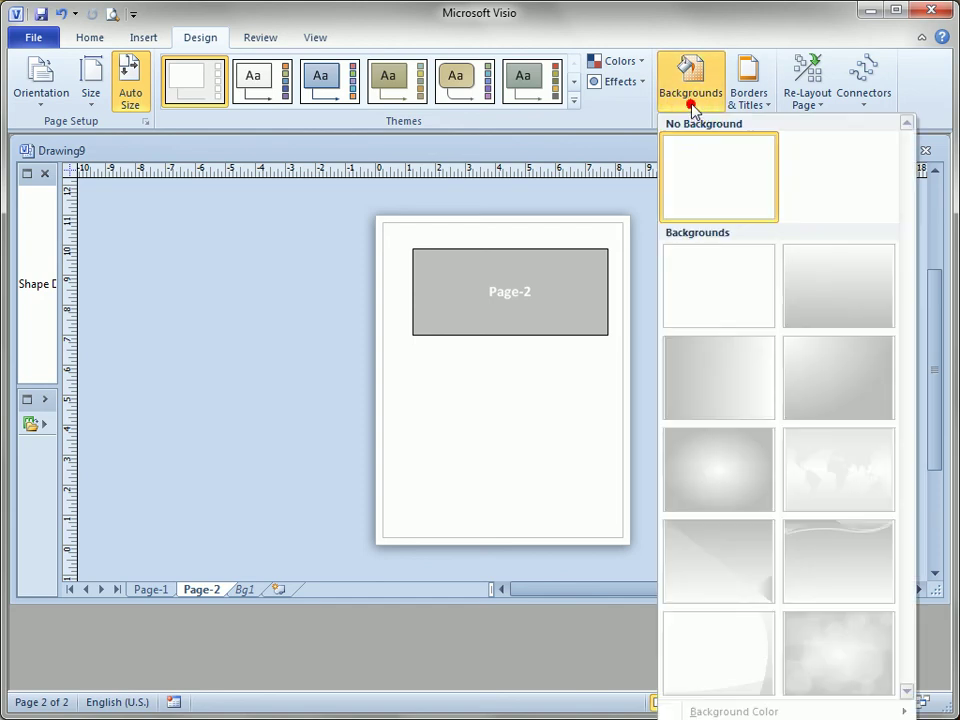
{"action": "left_click", "coordinate": [835, 484]}
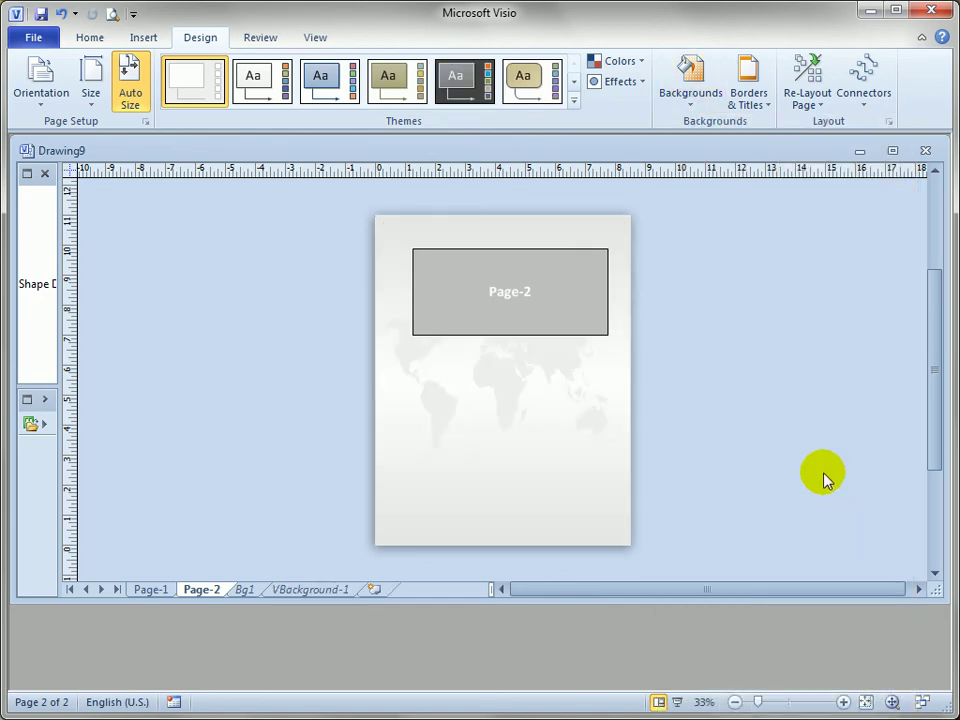
Open the VBackground-1 page and select its world map background shape
{"action": "left_click", "coordinate": [322, 592]}
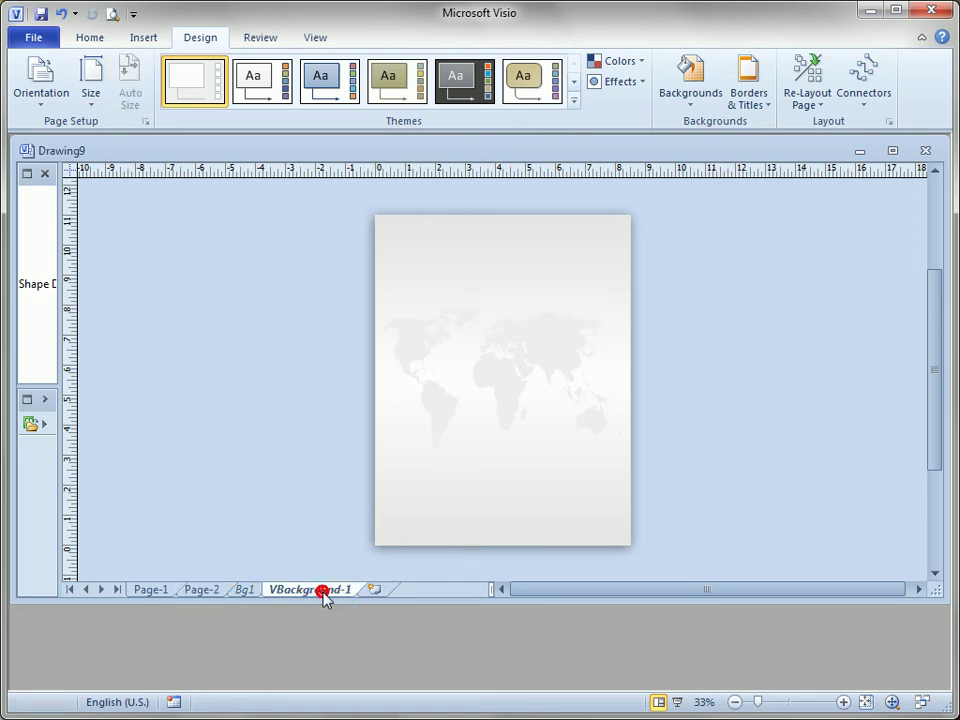
{"action": "left_click", "coordinate": [435, 390]}
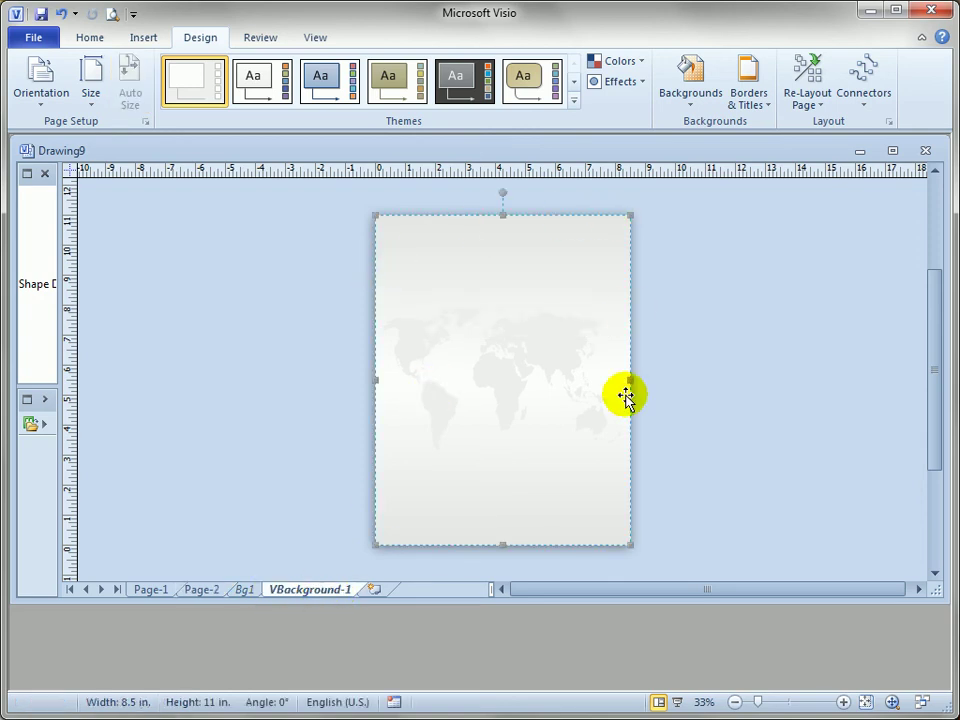
Examine Page-2 with its world map background and gray rectangle, and compare it with Page-1
{"action": "left_click", "coordinate": [200, 590]}
{"action": "left_click", "coordinate": [422, 437]}
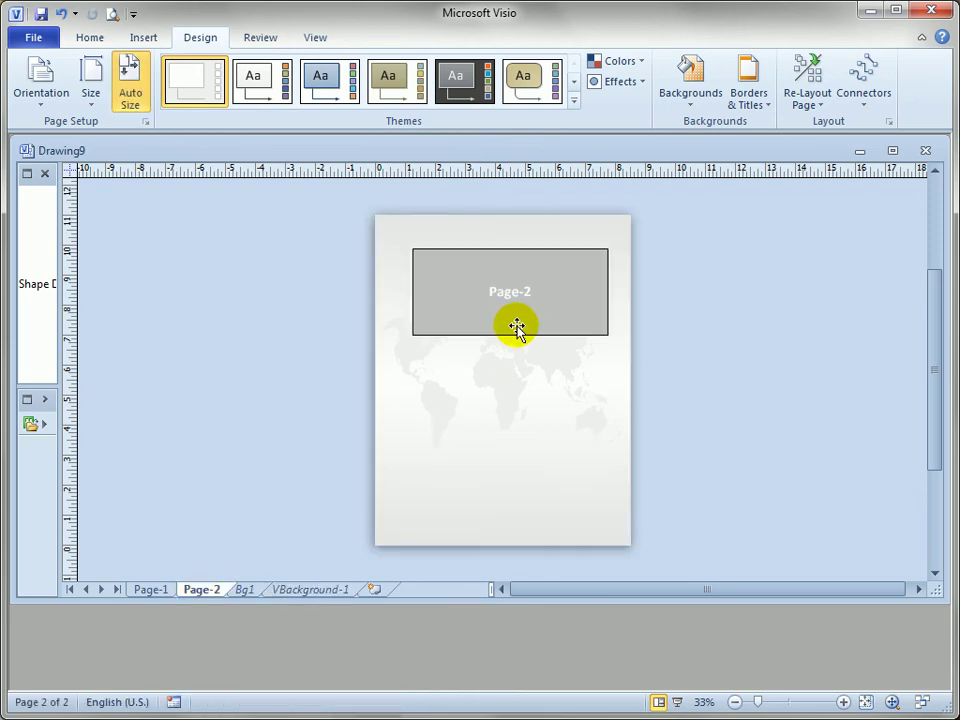
{"action": "left_click", "coordinate": [499, 256]}
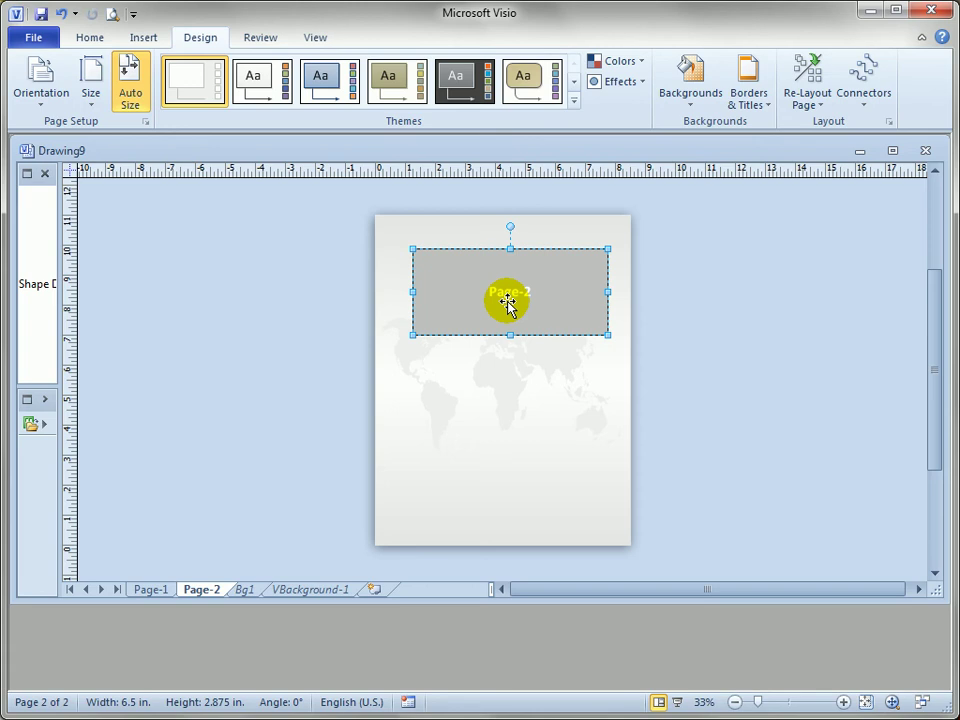
{"action": "left_click", "coordinate": [145, 589]}
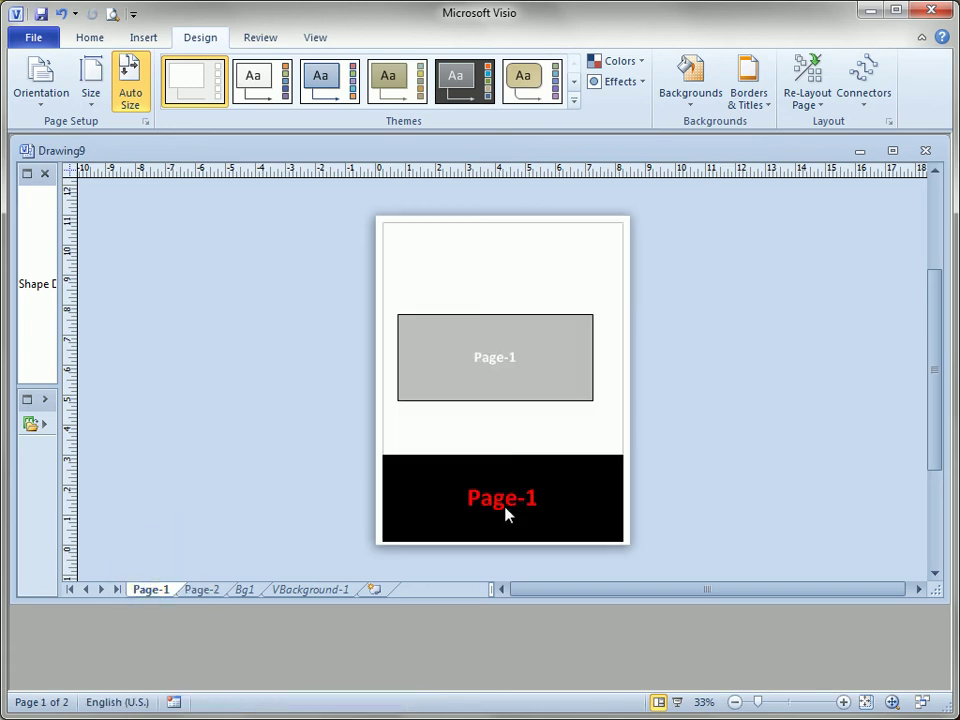
Open the page properties of the Bg1 background page and bring up its choice of background
{"action": "left_click", "coordinate": [245, 590]}
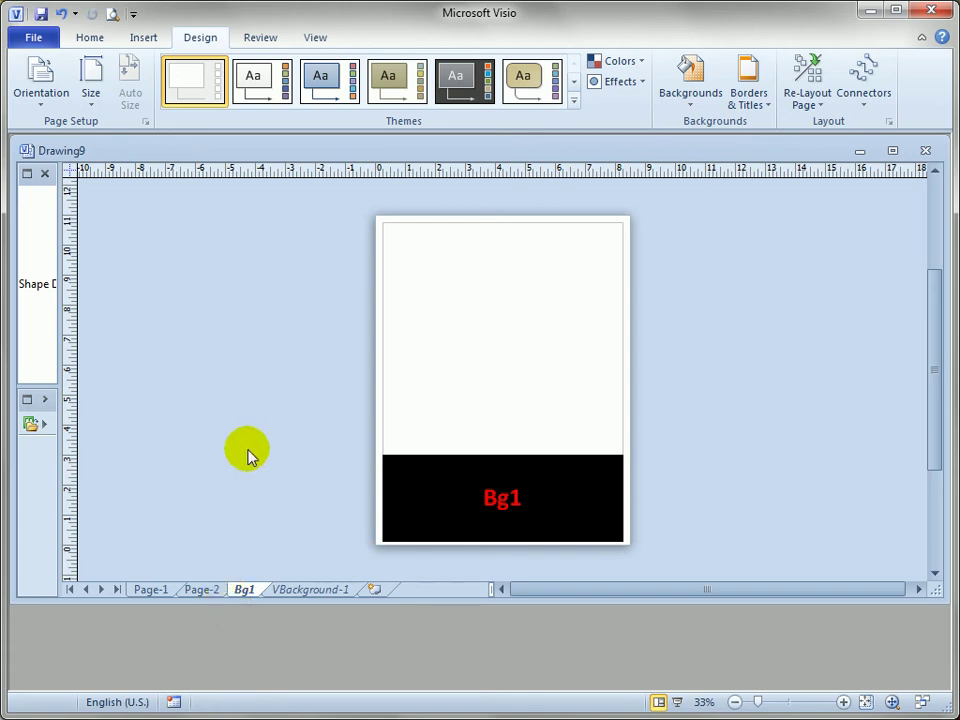
{"action": "right_click", "coordinate": [250, 590]}
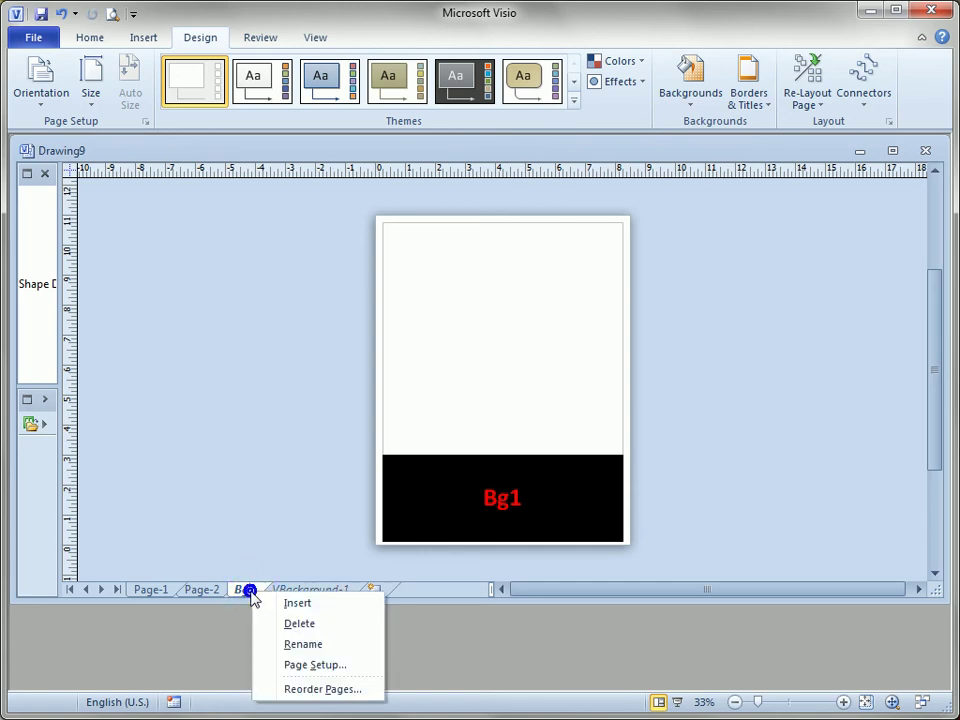
{"action": "left_click", "coordinate": [335, 664]}
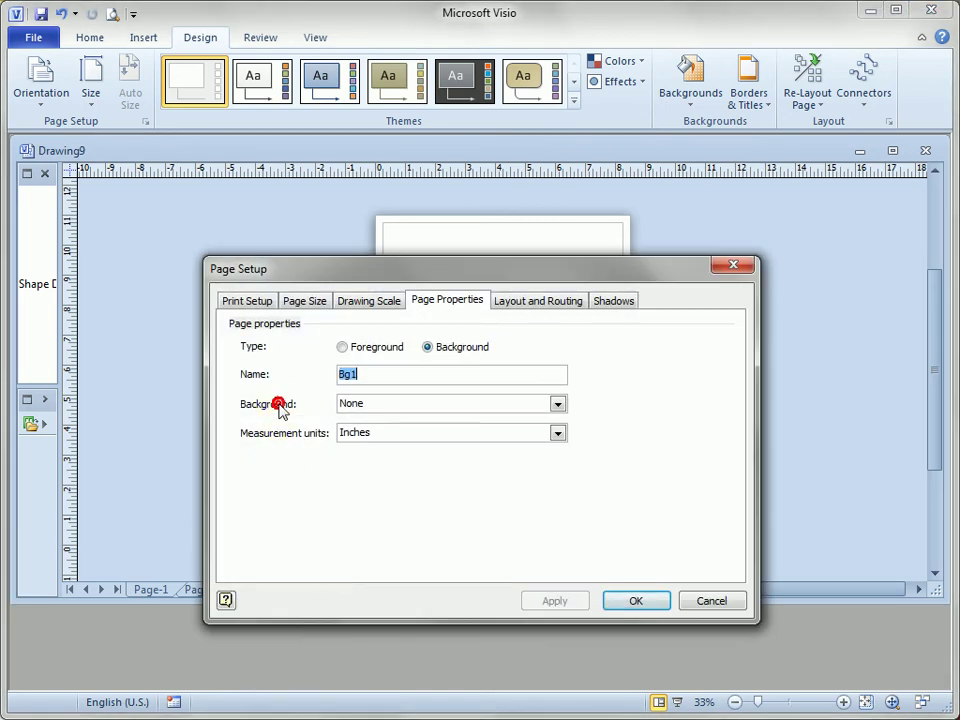
{"action": "left_click", "coordinate": [364, 400]}
{"action": "left_click", "coordinate": [368, 416]}
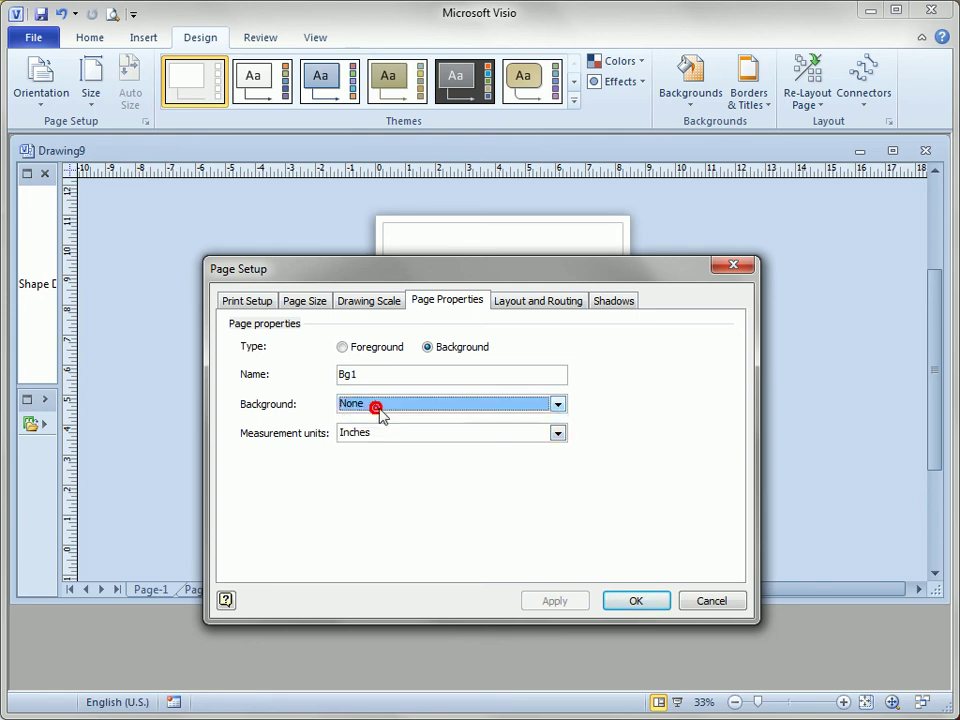